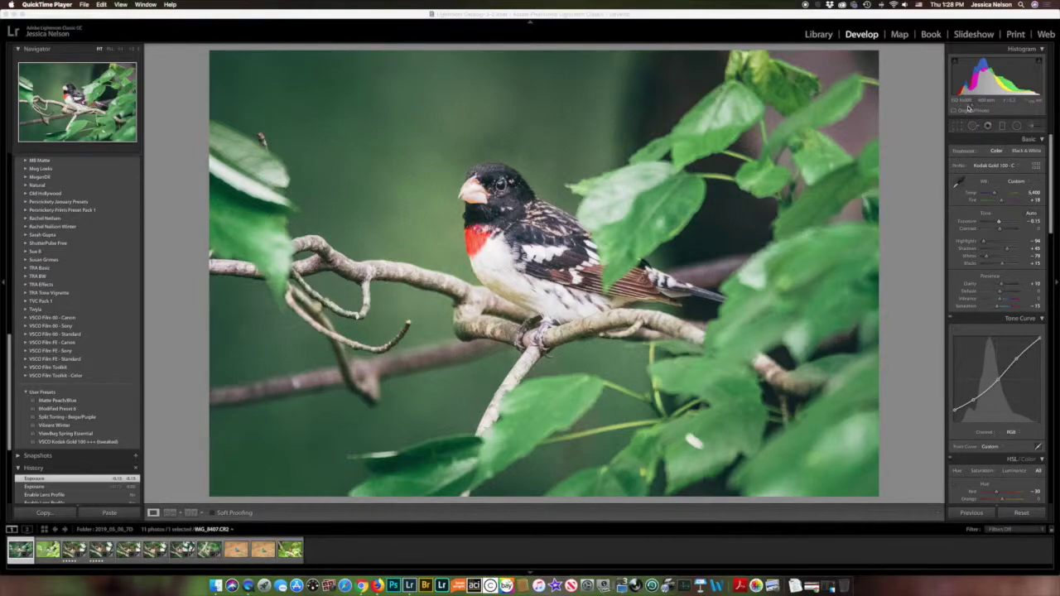
Step: Examine the noise on the bird, branches and background up close across the whole photo
{"action": "left_click", "coordinate": [343, 138]}
{"action": "left_click", "coordinate": [392, 159]}
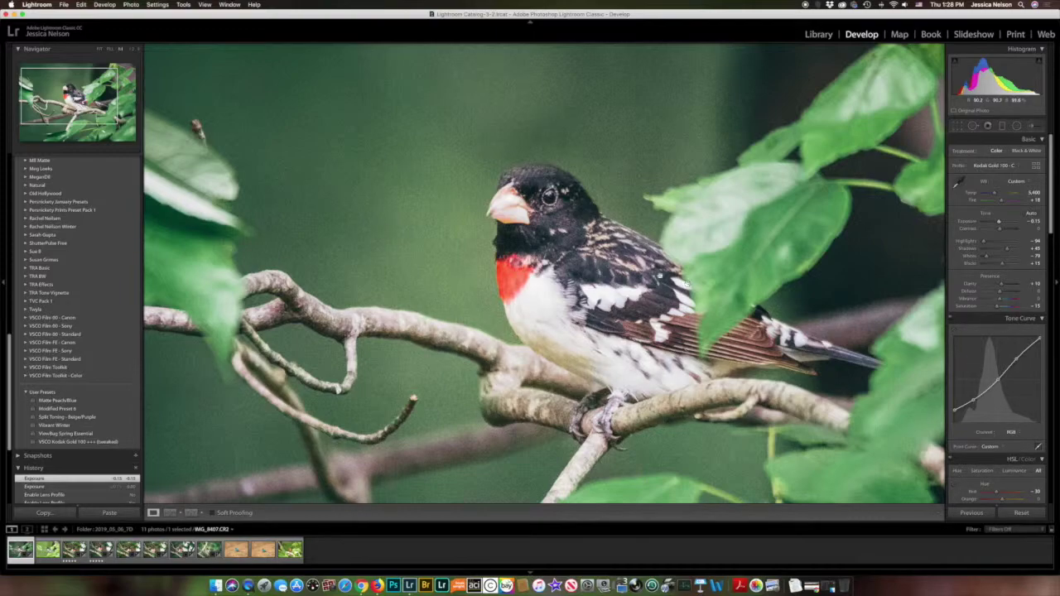
{"action": "left_click_drag", "start_coordinate": [624, 435], "coordinate": [638, 286]}
{"action": "left_click_drag", "start_coordinate": [555, 340], "coordinate": [603, 323]}
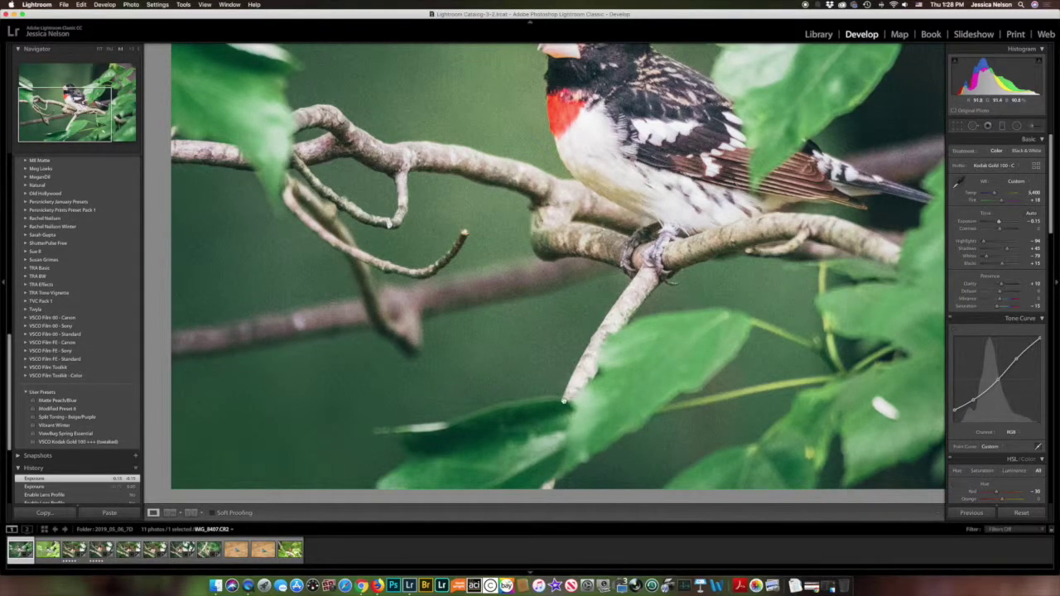
{"action": "left_click", "coordinate": [609, 319]}
{"action": "left_click", "coordinate": [491, 406]}
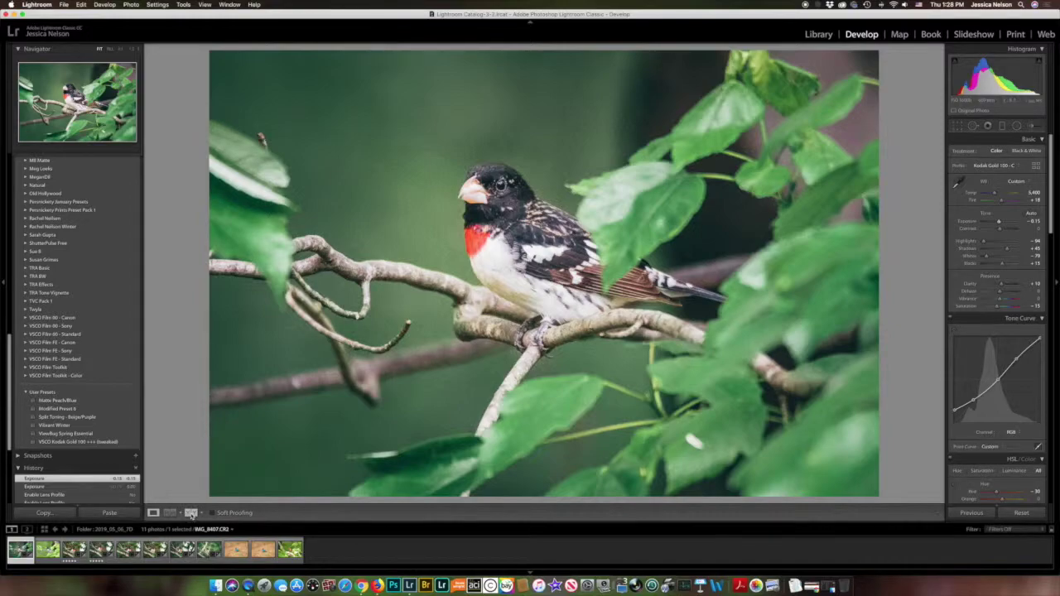
Step: Compare the before and after versions side by side, inspect the bird up close, and return to the single-photo view
{"action": "left_click", "coordinate": [191, 513]}
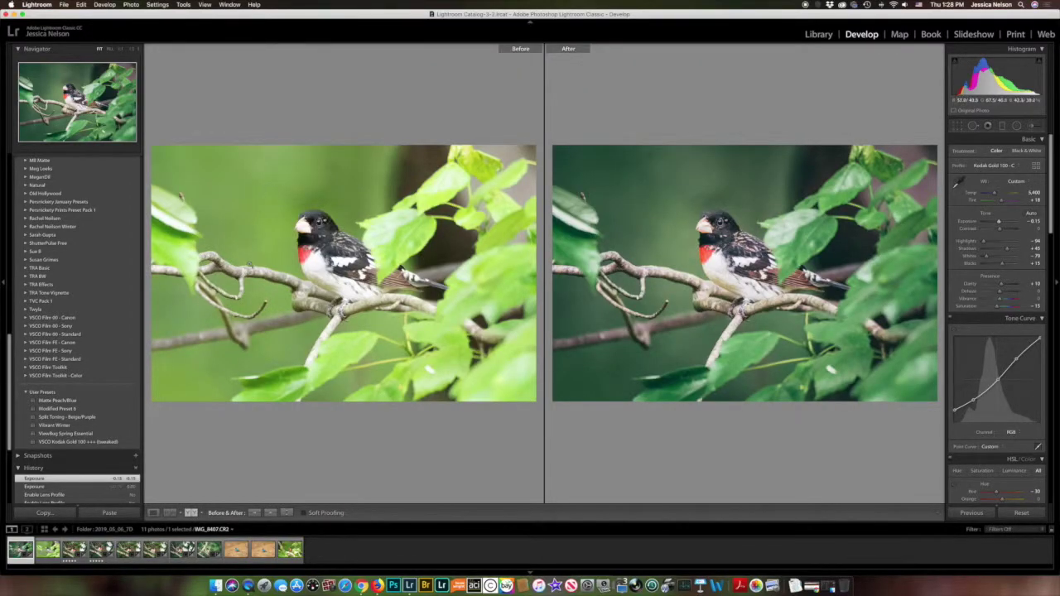
{"action": "left_click", "coordinate": [319, 302]}
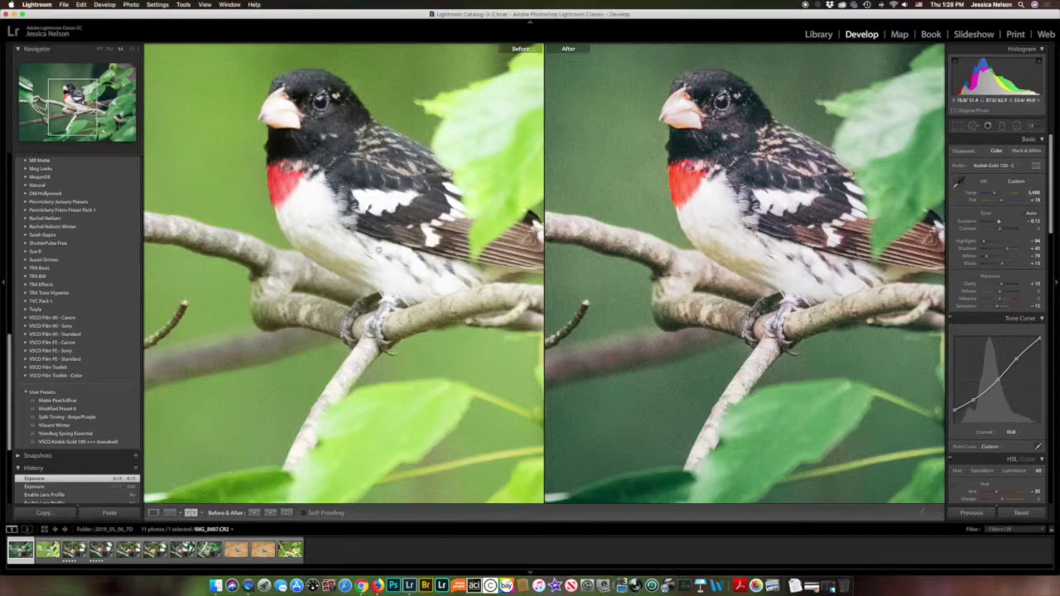
{"action": "key", "text": "super+minus"}
{"action": "key", "text": "super+minus"}
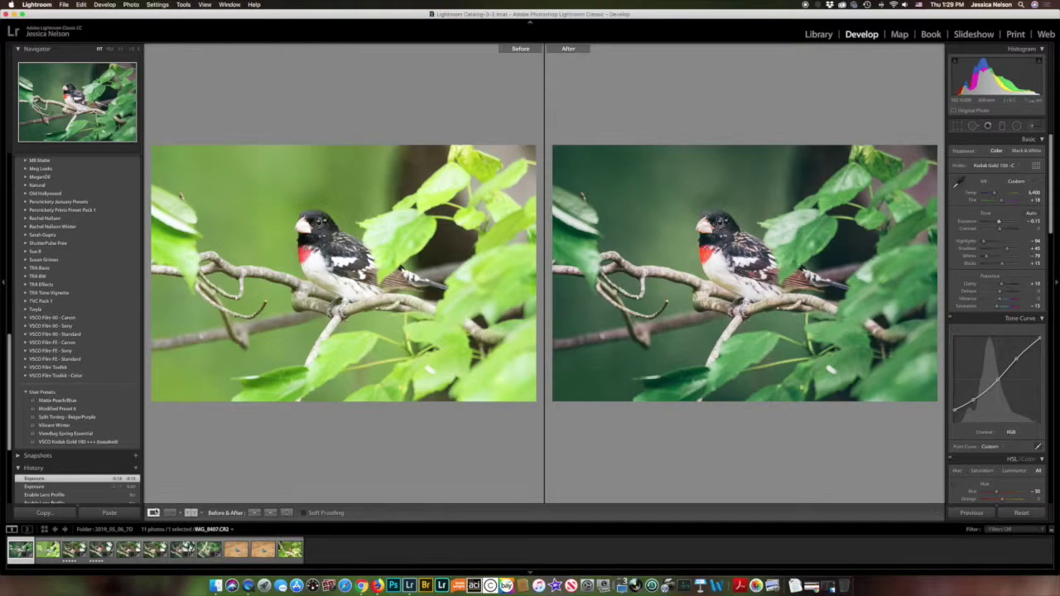
{"action": "left_click", "coordinate": [153, 513]}
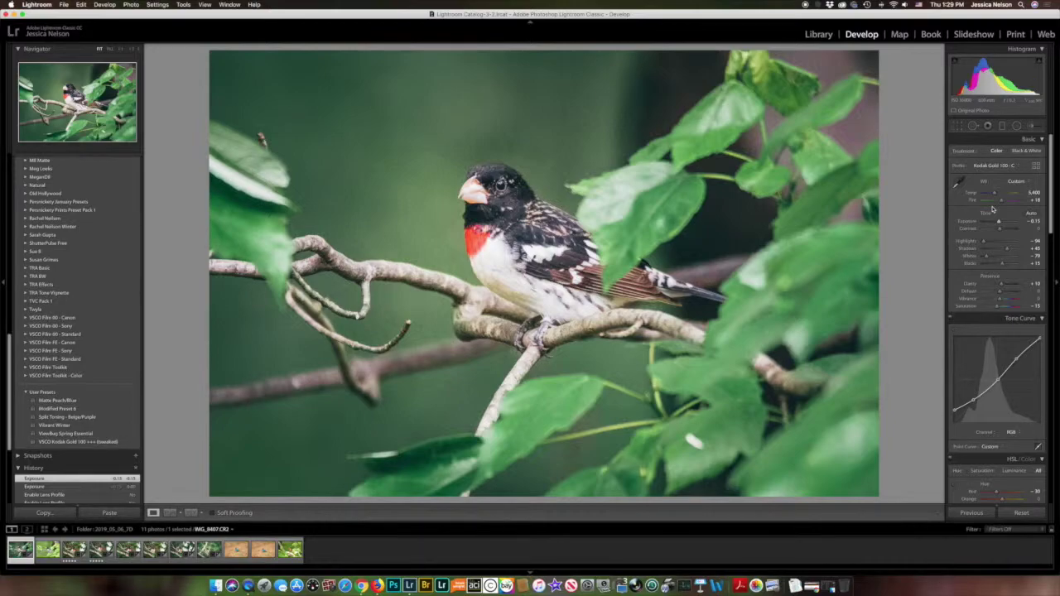
Step: Set the luminance noise reduction to 80 and inspect the smoothing on the bird
{"action": "scroll", "coordinate": [993, 209], "scroll_direction": "down", "scroll_amount": 10}
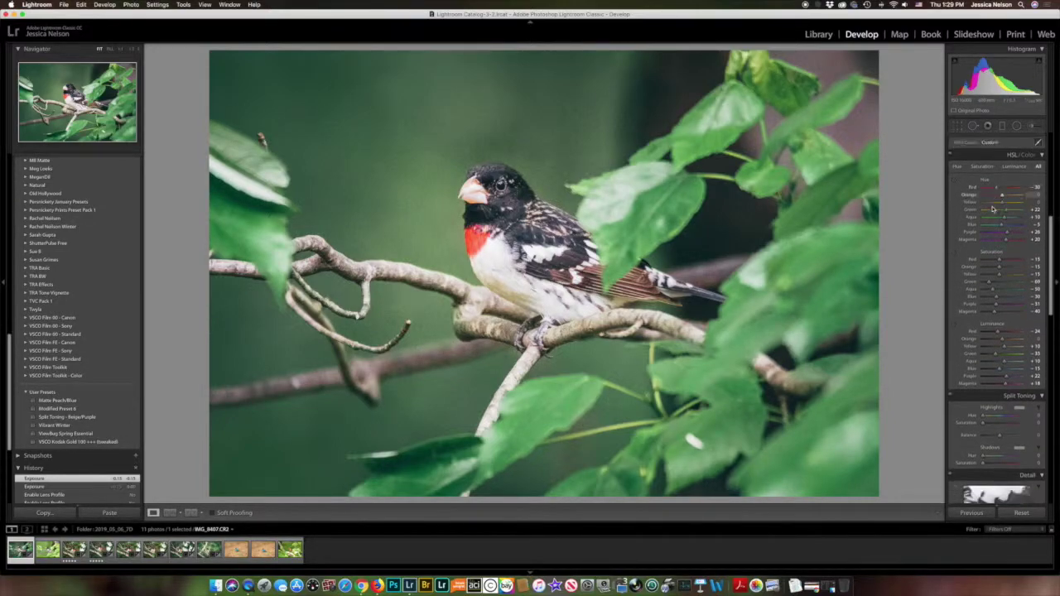
{"action": "scroll", "coordinate": [993, 209], "scroll_direction": "down", "scroll_amount": 4}
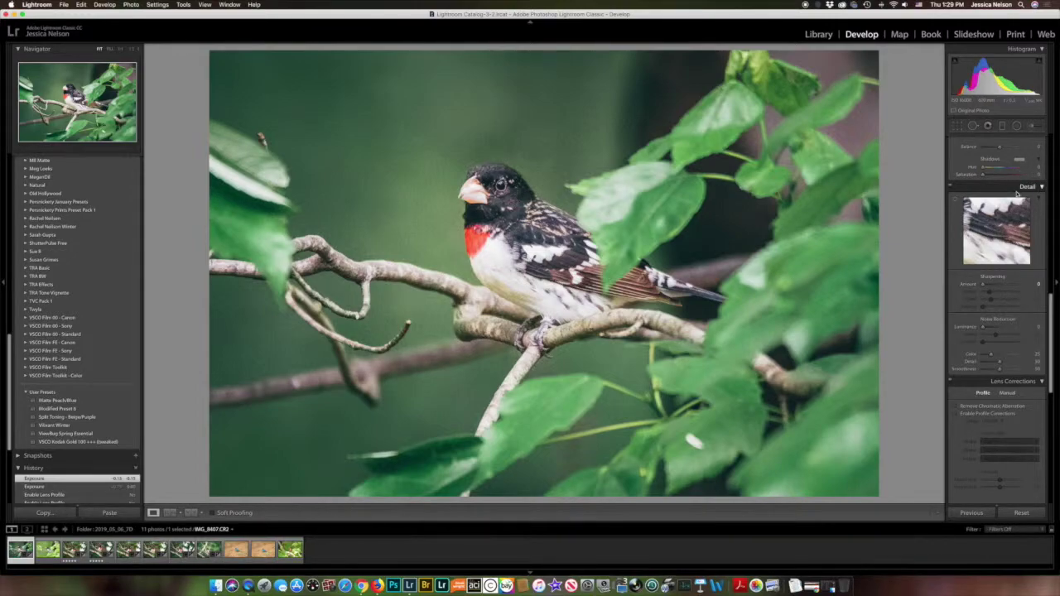
{"action": "left_click_drag", "start_coordinate": [985, 327], "coordinate": [1010, 329]}
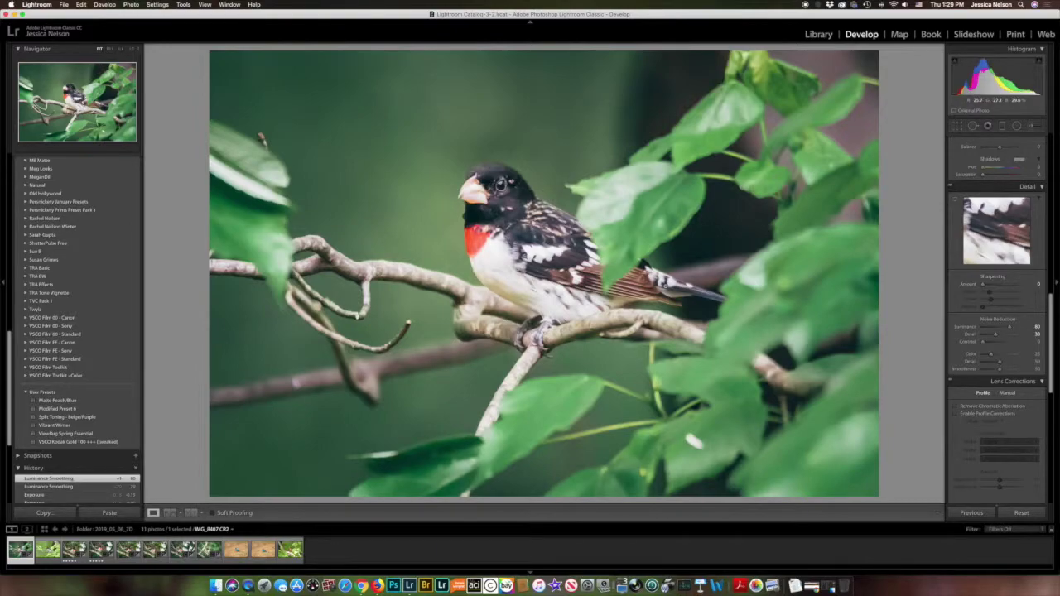
{"action": "left_click", "coordinate": [476, 222]}
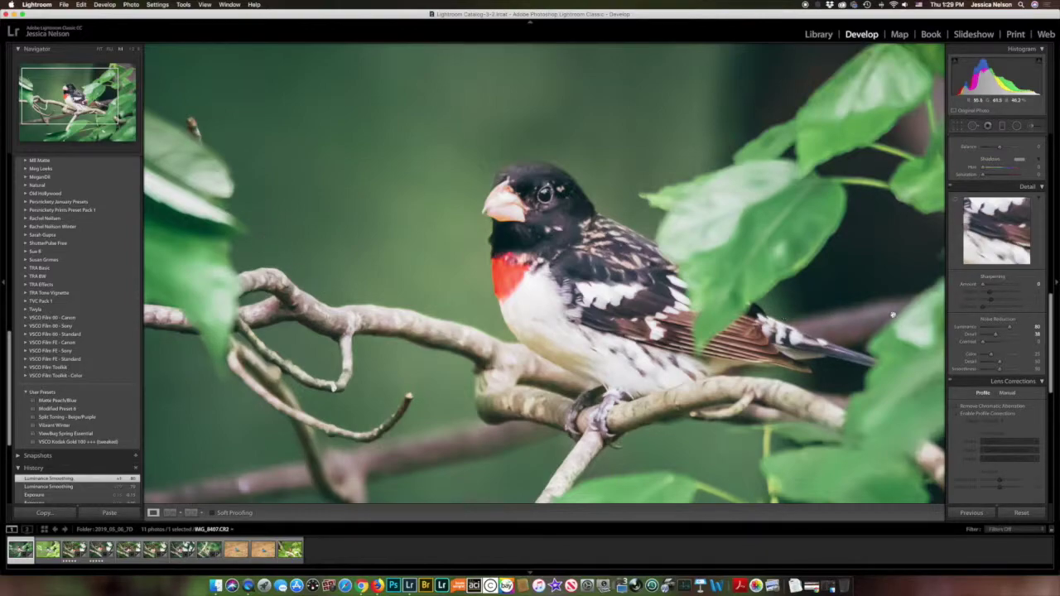
Step: Set color noise reduction to 49 with detail 83 and smoothness 22, and luminance contrast to 45
{"action": "mouse_move", "coordinate": [999, 372]}
{"action": "left_mouse_down"}
{"action": "mouse_move", "coordinate": [989, 372]}
{"action": "mouse_move", "coordinate": [1009, 363]}
{"action": "left_mouse_up"}
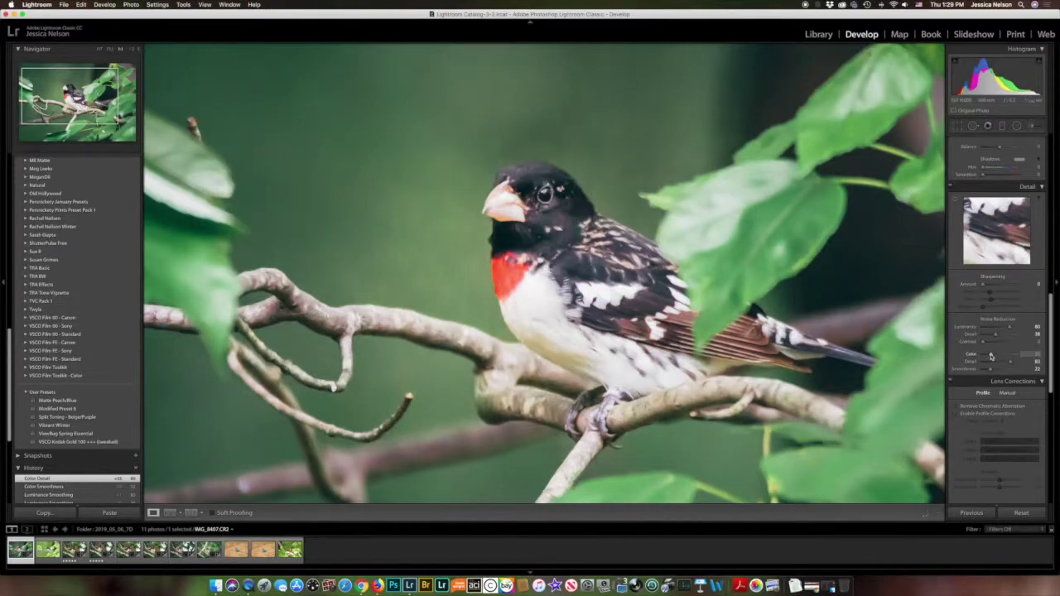
{"action": "mouse_move", "coordinate": [990, 355]}
{"action": "left_mouse_down"}
{"action": "mouse_move", "coordinate": [1005, 356]}
{"action": "mouse_move", "coordinate": [984, 357]}
{"action": "left_mouse_up"}
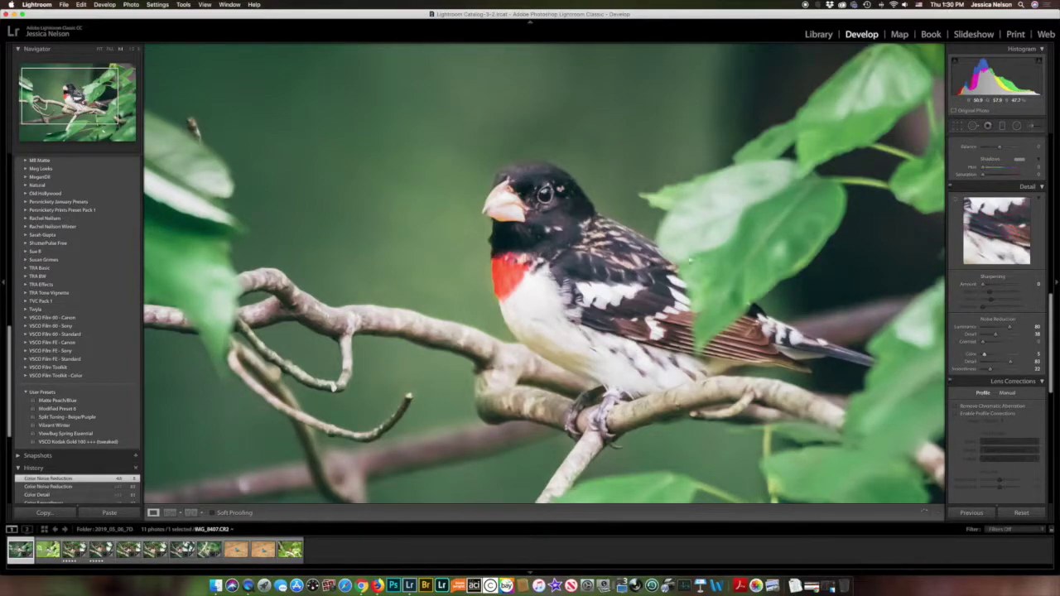
{"action": "mouse_move", "coordinate": [984, 356]}
{"action": "left_mouse_down"}
{"action": "mouse_move", "coordinate": [1012, 356]}
{"action": "mouse_move", "coordinate": [997, 356]}
{"action": "mouse_move", "coordinate": [999, 343]}
{"action": "left_mouse_up"}
{"action": "left_click", "coordinate": [555, 266]}
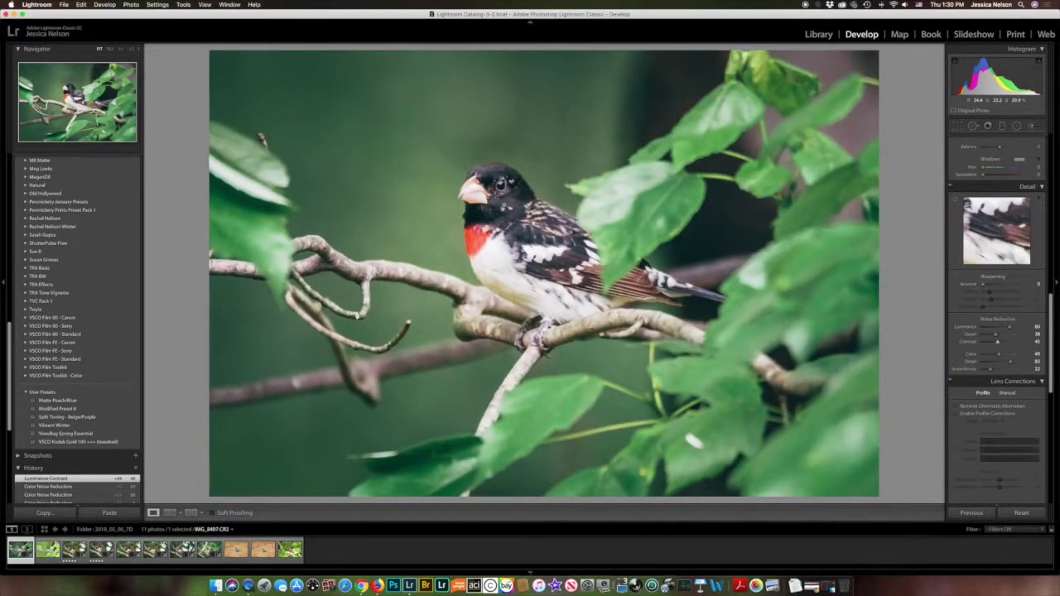
Step: Lower luminance noise reduction to 10, and set the color noise detail to 30 and smoothness to 64
{"action": "left_click_drag", "start_coordinate": [1009, 328], "coordinate": [984, 328]}
{"action": "left_click_drag", "start_coordinate": [985, 328], "coordinate": [986, 328]}
{"action": "mouse_move", "coordinate": [1009, 363]}
{"action": "left_mouse_down"}
{"action": "mouse_move", "coordinate": [987, 363]}
{"action": "mouse_move", "coordinate": [1004, 372]}
{"action": "left_mouse_up"}
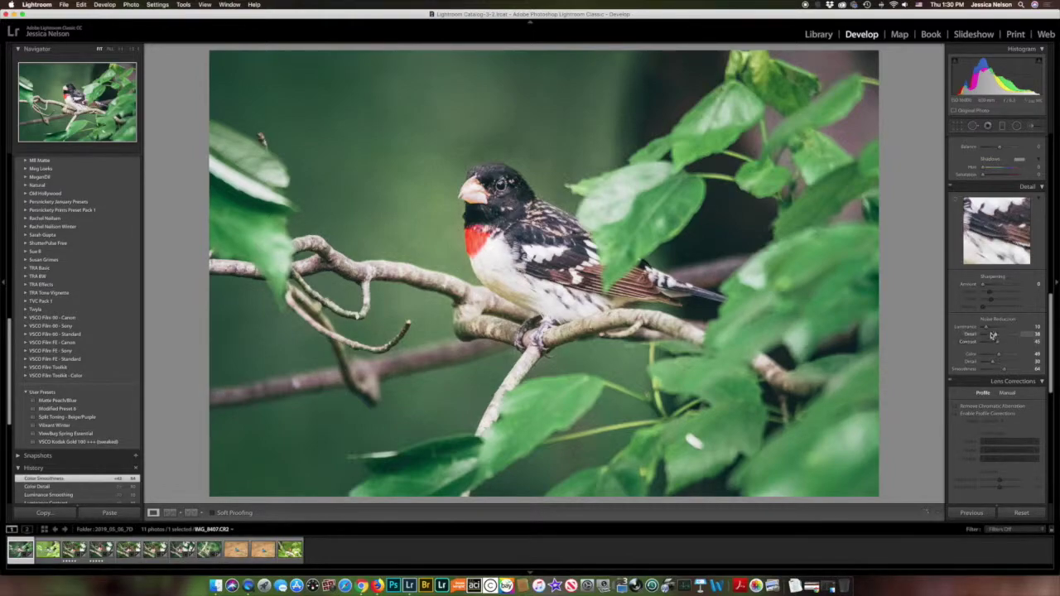
Step: Try luminance noise reduction at 21, check the bird up close, and reset luminance to 0
{"action": "left_click_drag", "start_coordinate": [988, 329], "coordinate": [991, 329]}
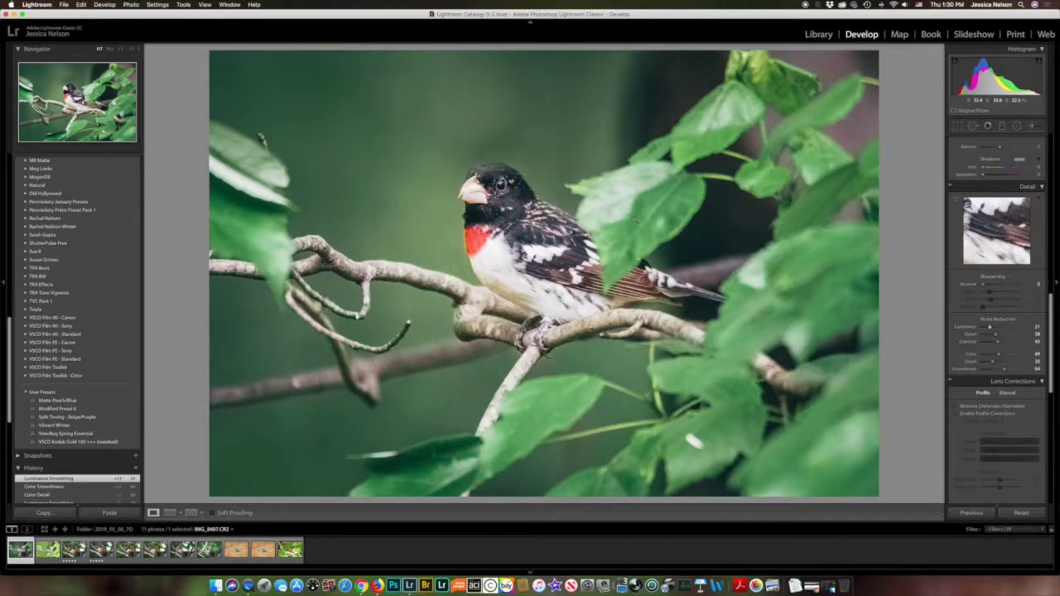
{"action": "left_click", "coordinate": [538, 217]}
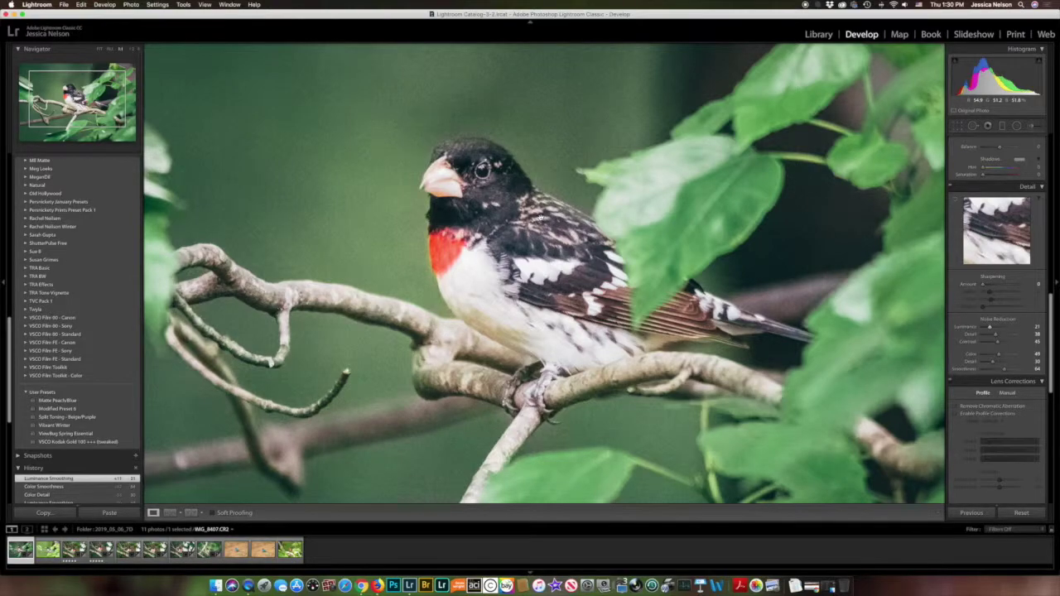
{"action": "left_click", "coordinate": [540, 206]}
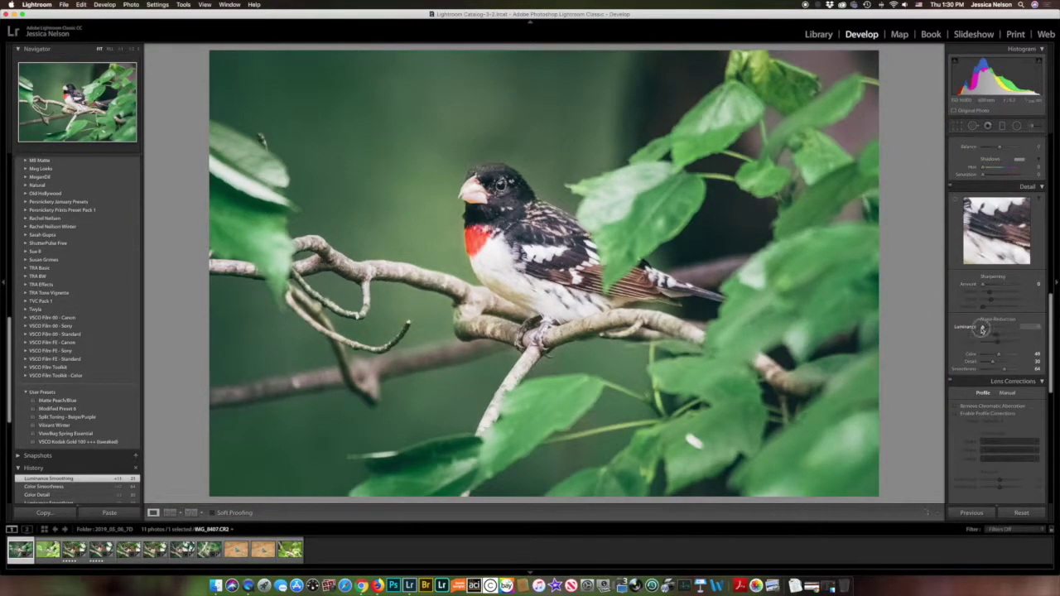
{"action": "double_click", "coordinate": [966, 327]}
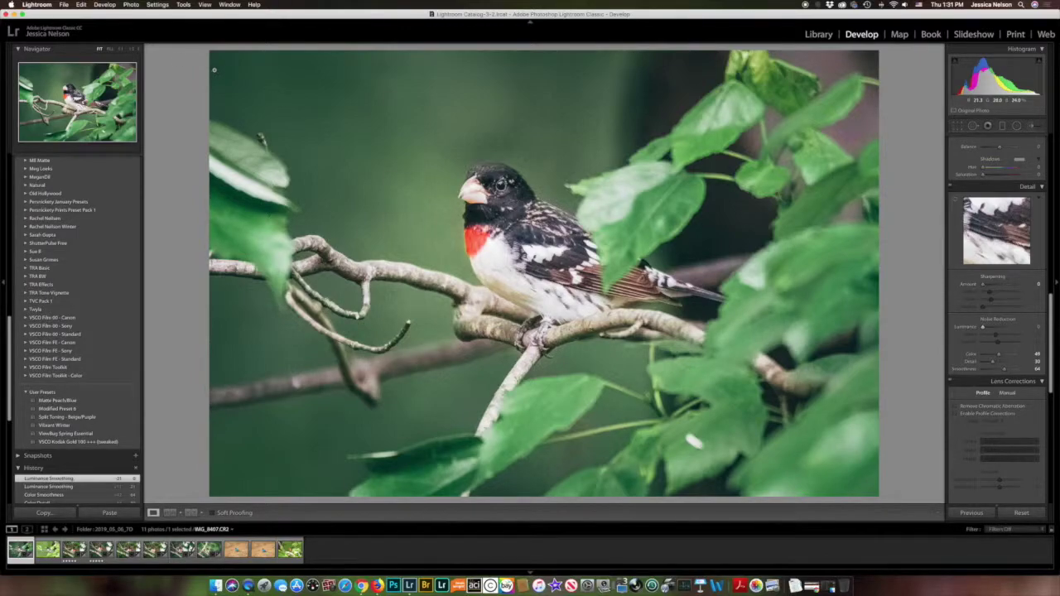
Step: Export the photo with the previous export settings and minimize the Lightroom window
{"action": "left_click", "coordinate": [64, 5]}
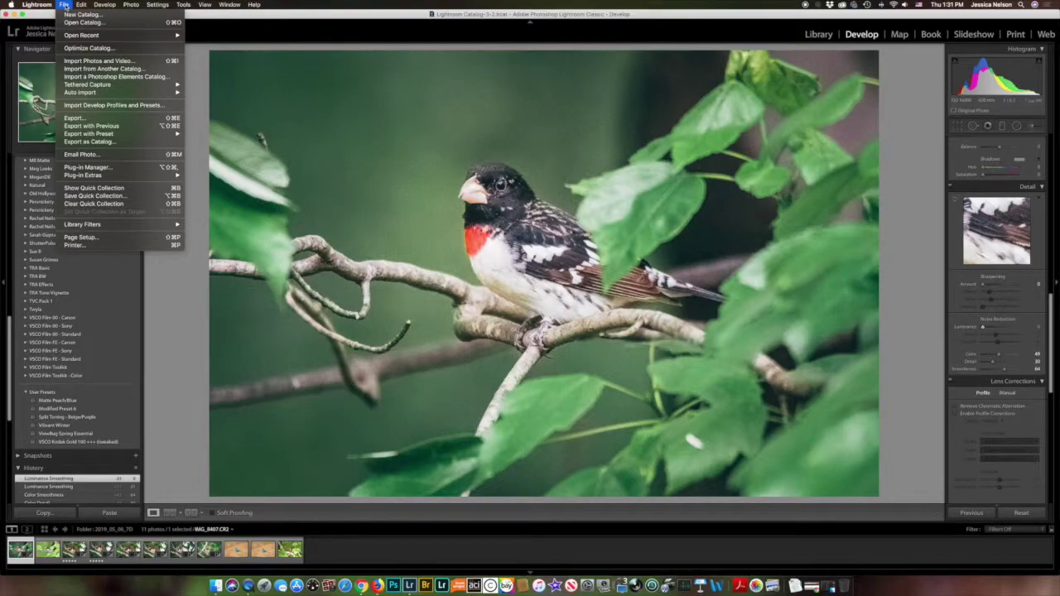
{"action": "left_click", "coordinate": [92, 126]}
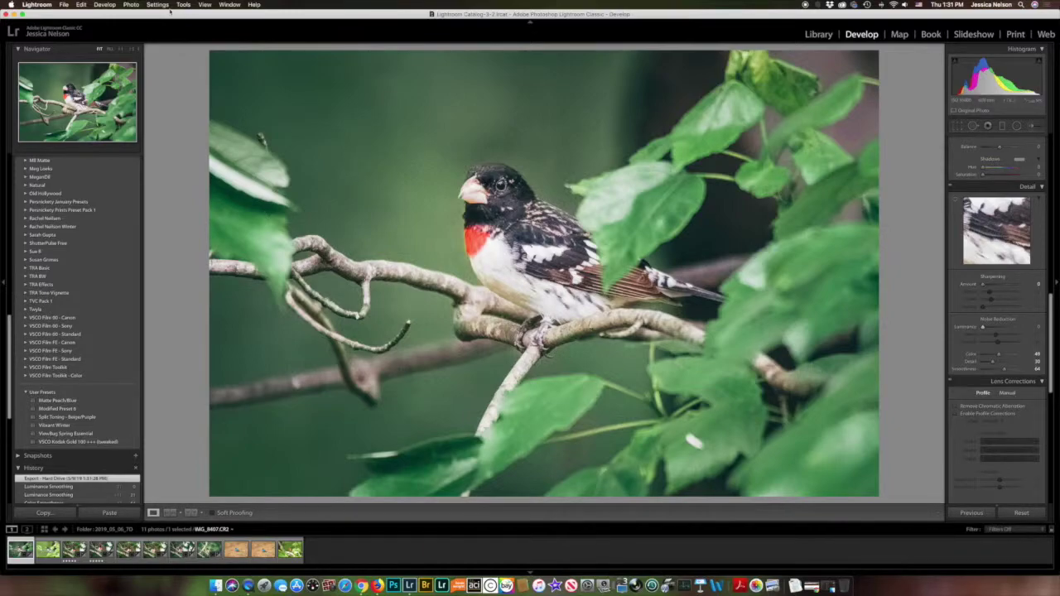
{"action": "left_click", "coordinate": [15, 17]}
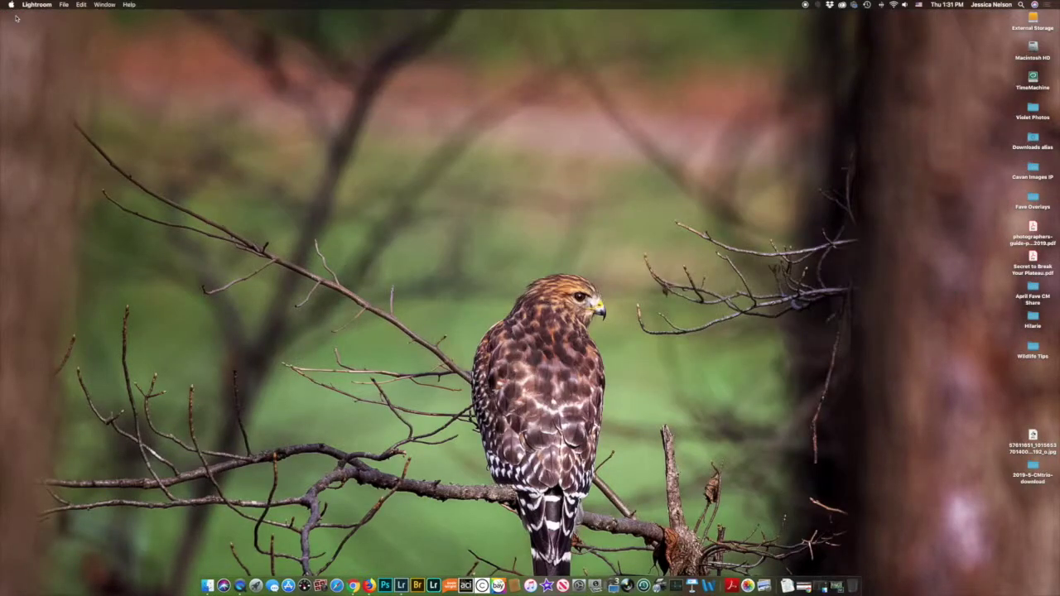
Step: Open the exported IMG_8407.jpg from the Edit folder in Photoshop and switch to full-screen mode with the menu bar
{"action": "left_click", "coordinate": [820, 585]}
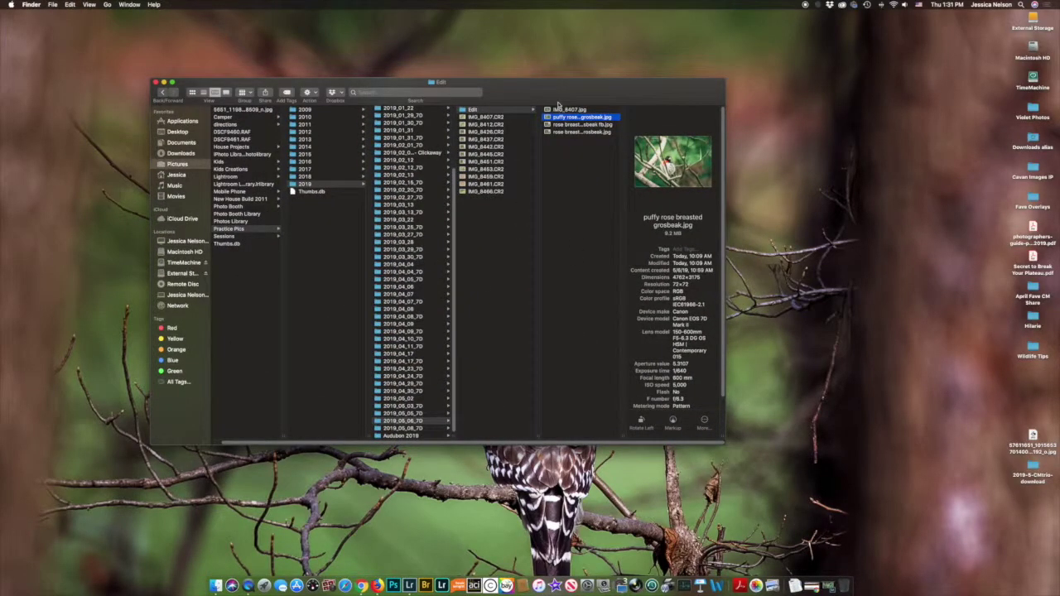
{"action": "left_click", "coordinate": [561, 111]}
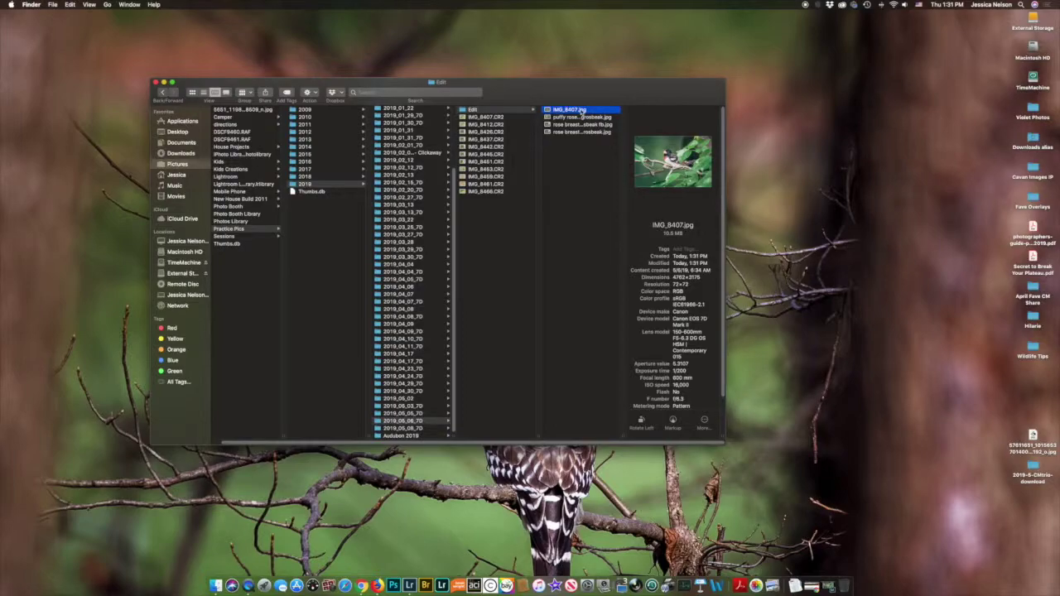
{"action": "double_click", "coordinate": [577, 112]}
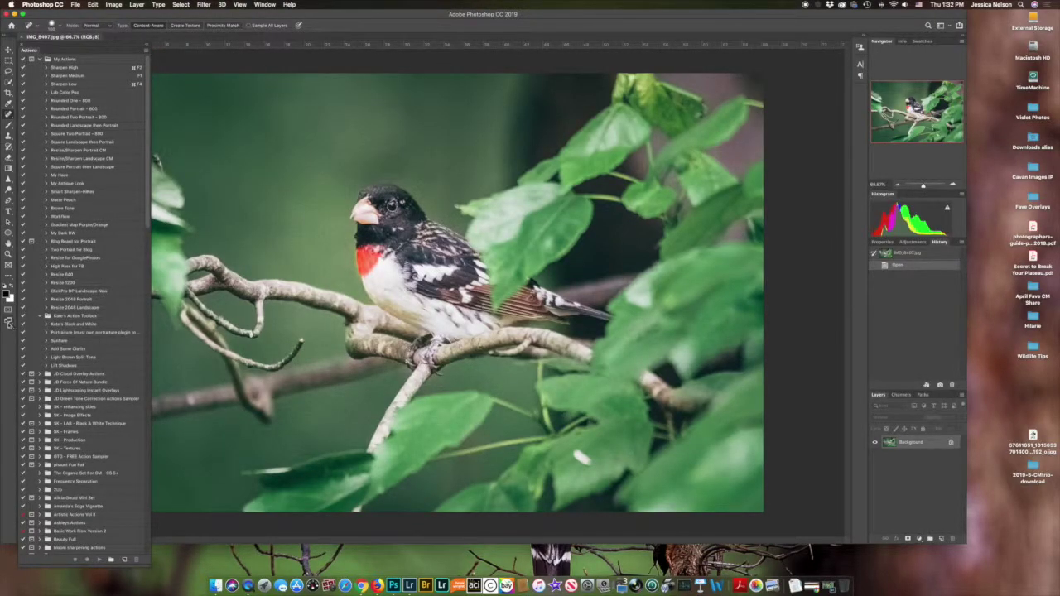
{"action": "left_click", "coordinate": [9, 323]}
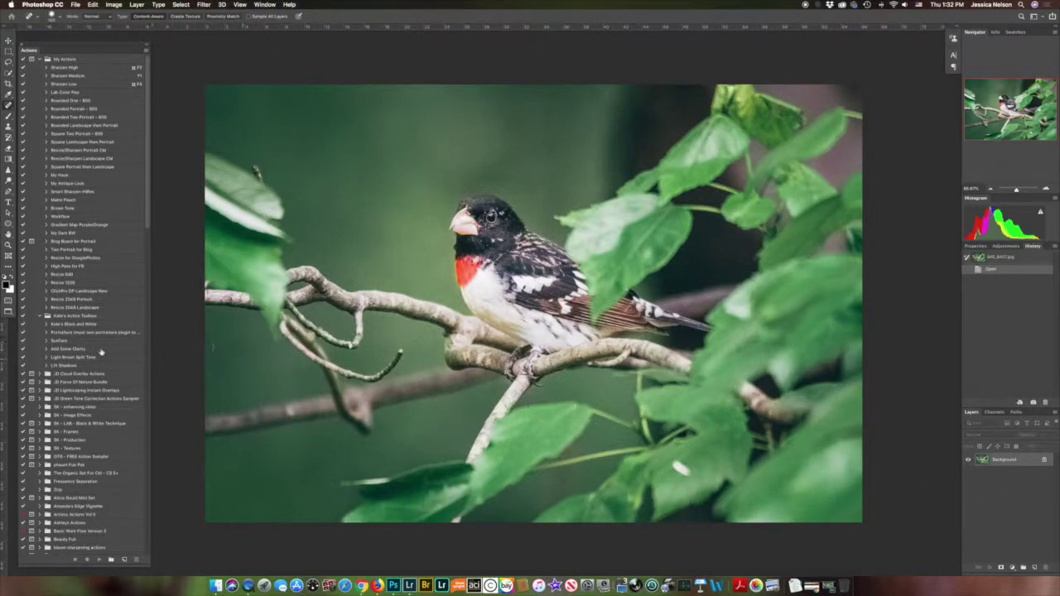
Step: Collapse the Kate's Action Toolbox action set and duplicate the Background layer
{"action": "left_click", "coordinate": [39, 316]}
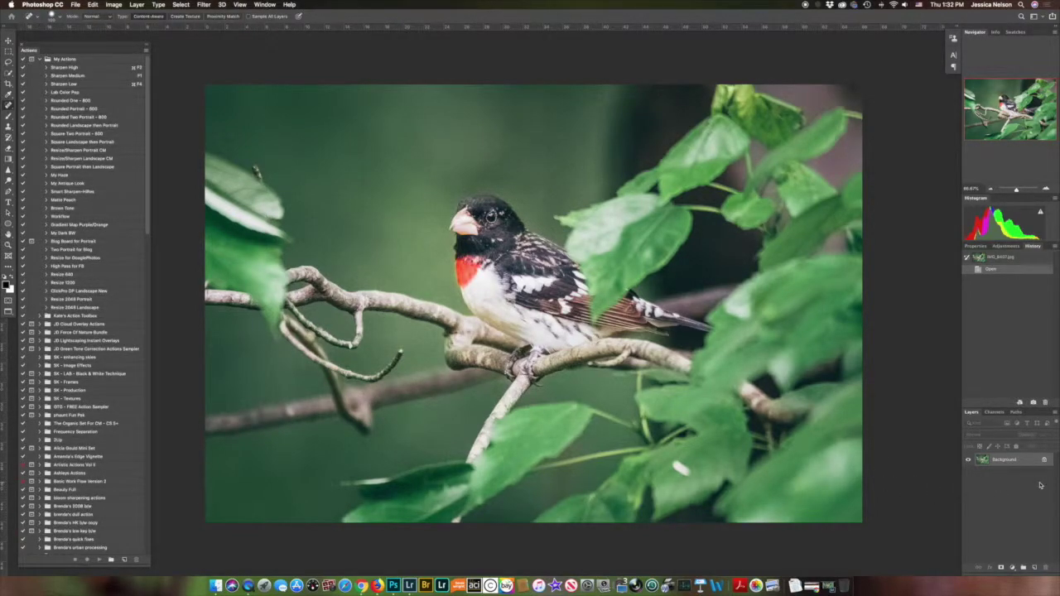
{"action": "key", "text": "super+j"}
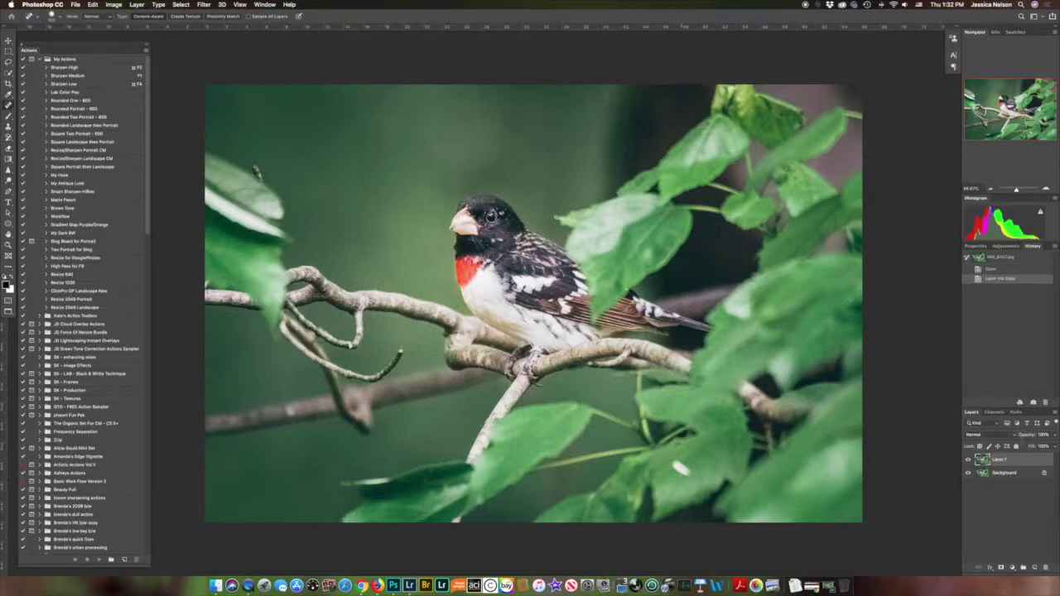
Step: Look up the Imagenomic filters, view the Noiseware product page in Chrome, and minimize the browser
{"action": "left_click", "coordinate": [205, 8]}
{"action": "mouse_move", "coordinate": [220, 170]}
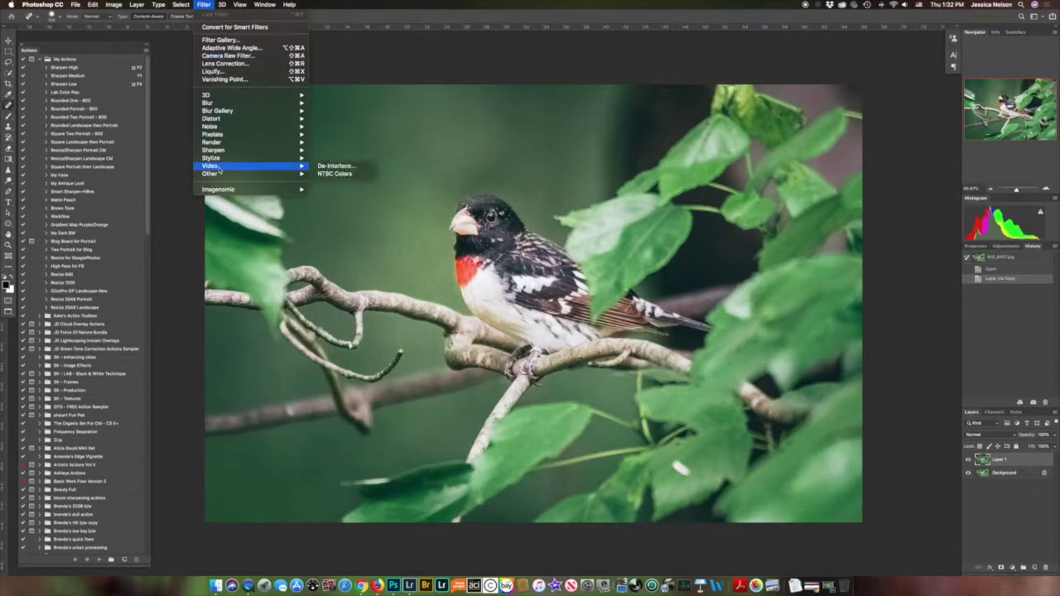
{"action": "mouse_move", "coordinate": [248, 192]}
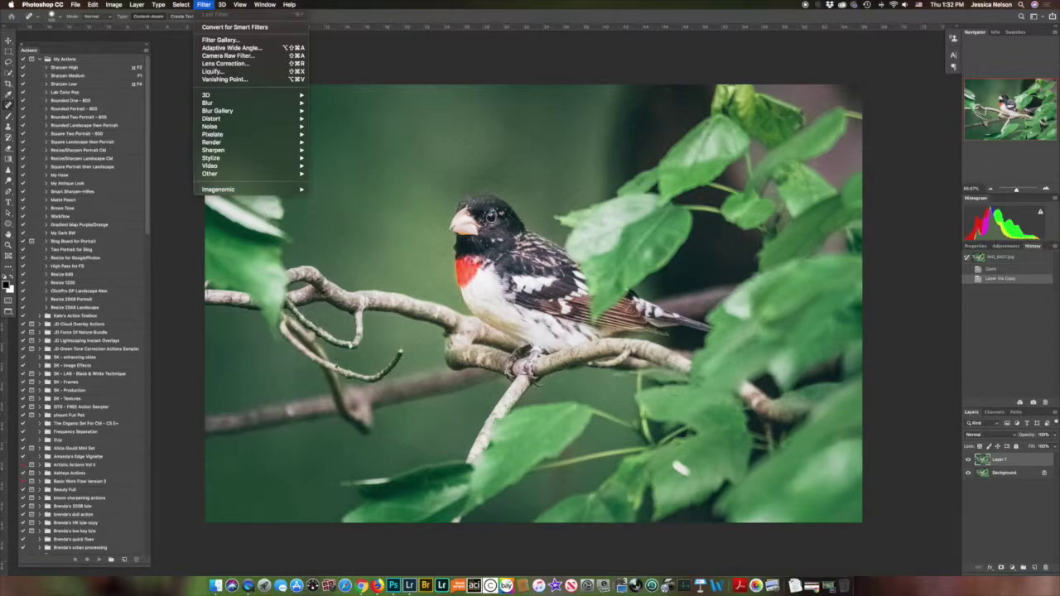
{"action": "left_click", "coordinate": [365, 586]}
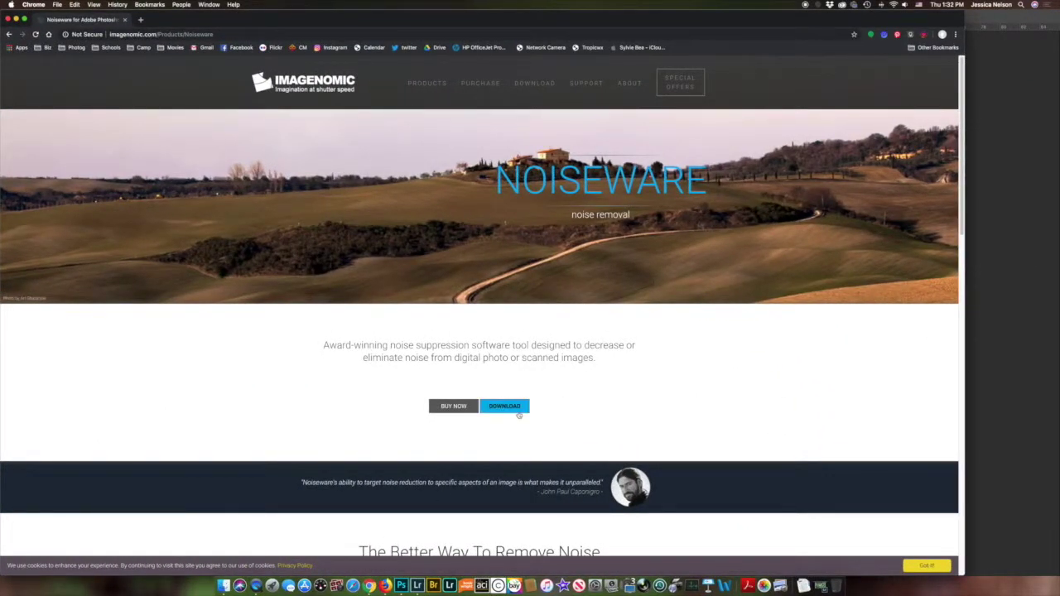
{"action": "left_click", "coordinate": [15, 19]}
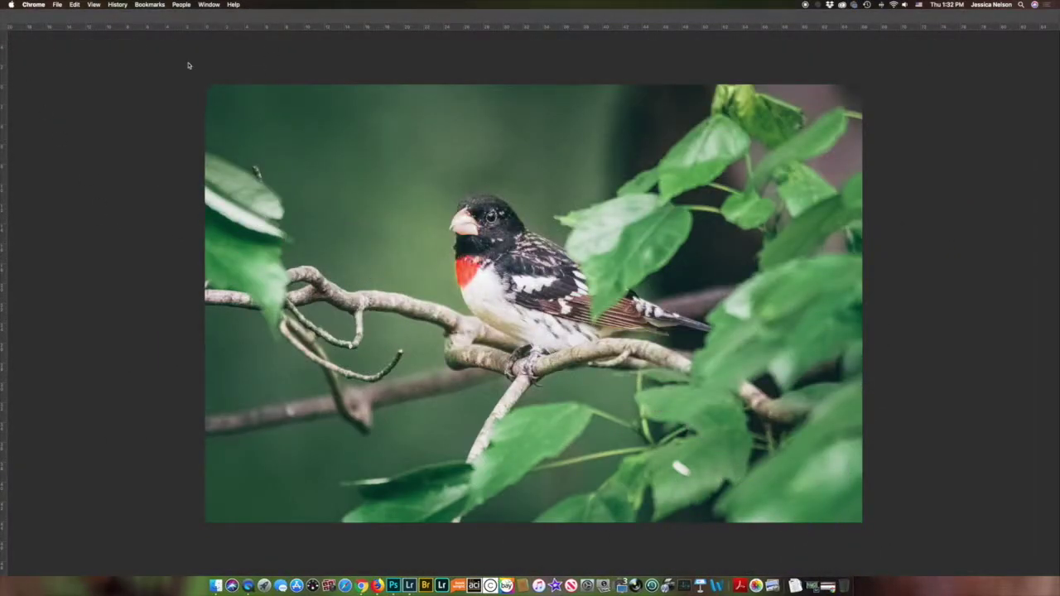
Step: Open the Noiseware filter on the duplicated layer and try the Night Scene preset on the area around the bird's head
{"action": "left_click", "coordinate": [203, 5]}
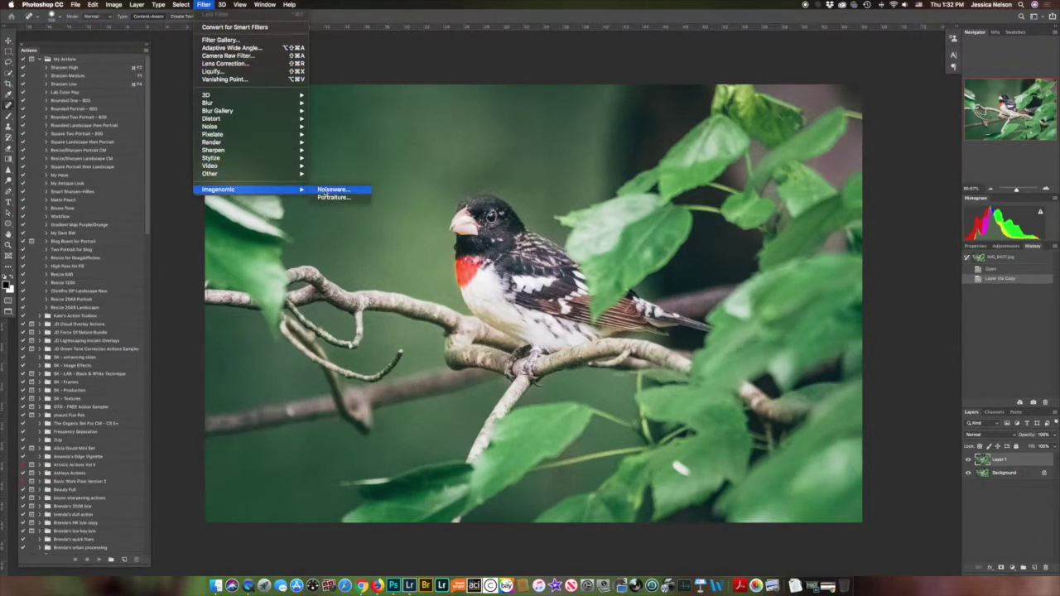
{"action": "left_click", "coordinate": [328, 196]}
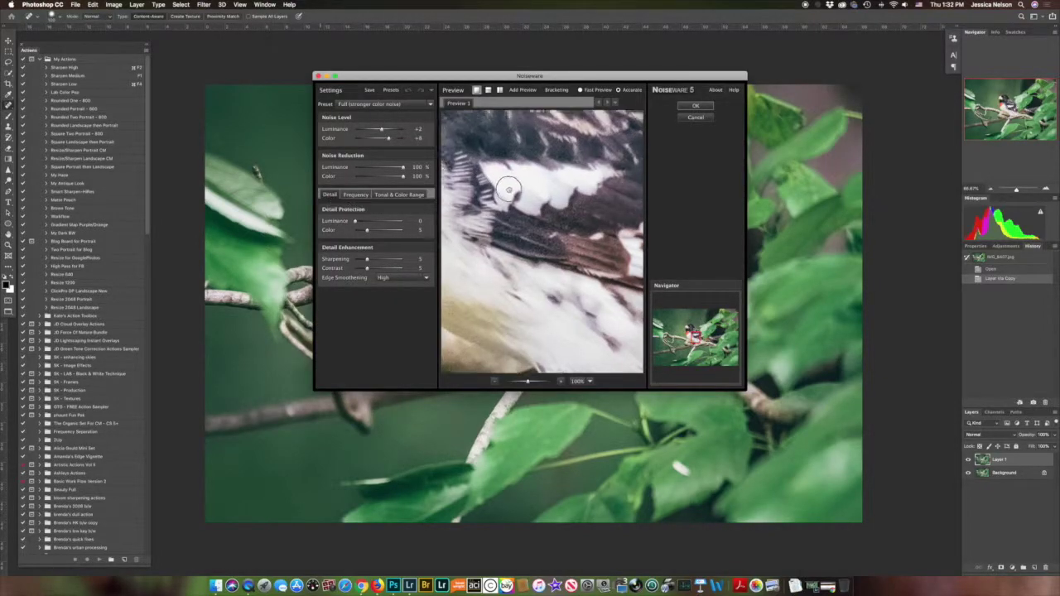
{"action": "left_click_drag", "start_coordinate": [557, 184], "coordinate": [564, 250]}
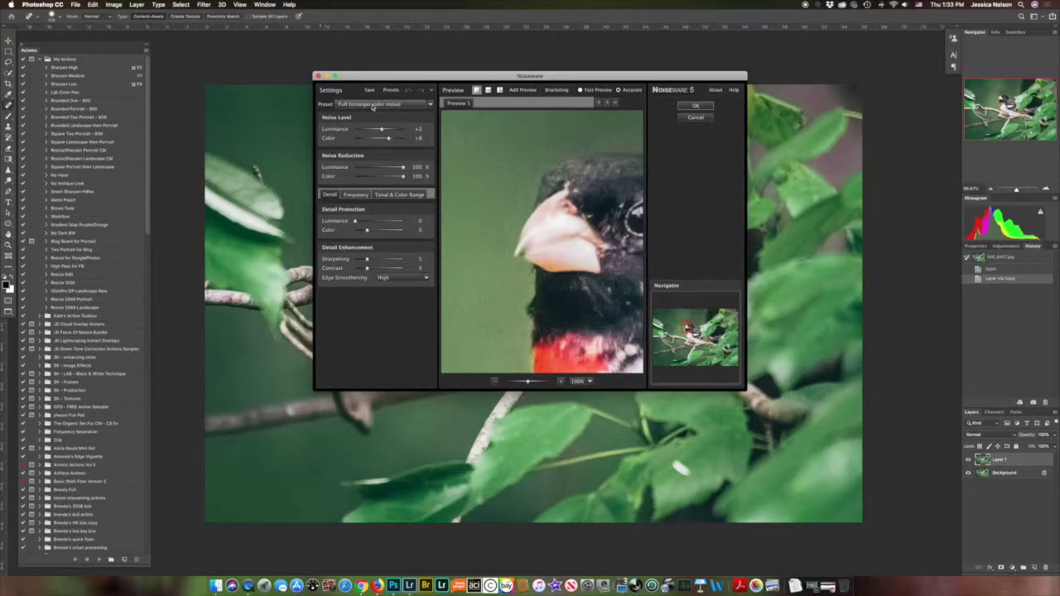
{"action": "left_click", "coordinate": [430, 105]}
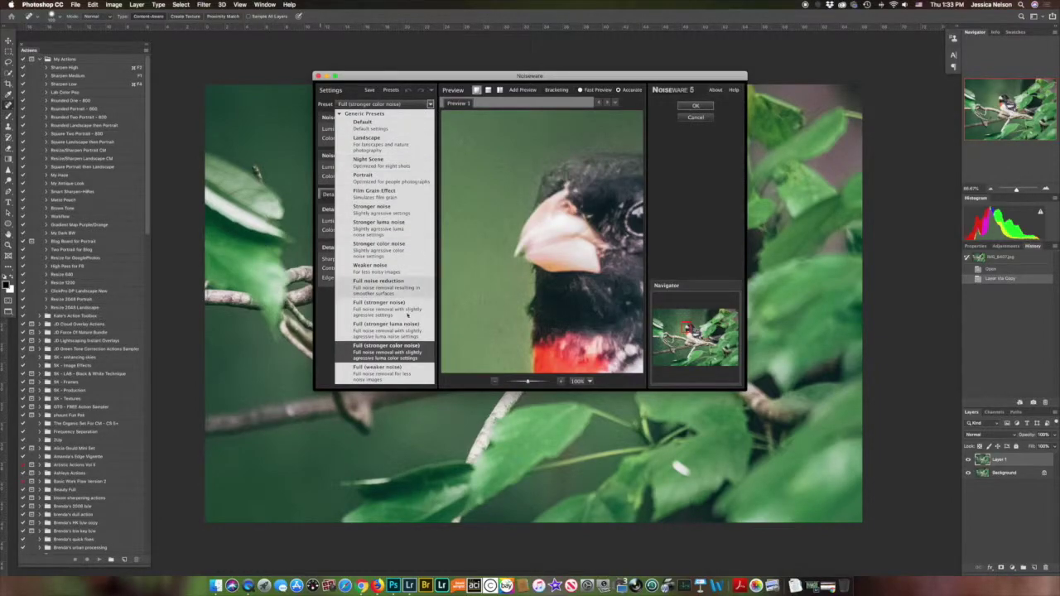
{"action": "left_click", "coordinate": [383, 163]}
{"action": "left_click_drag", "start_coordinate": [474, 194], "coordinate": [478, 194]}
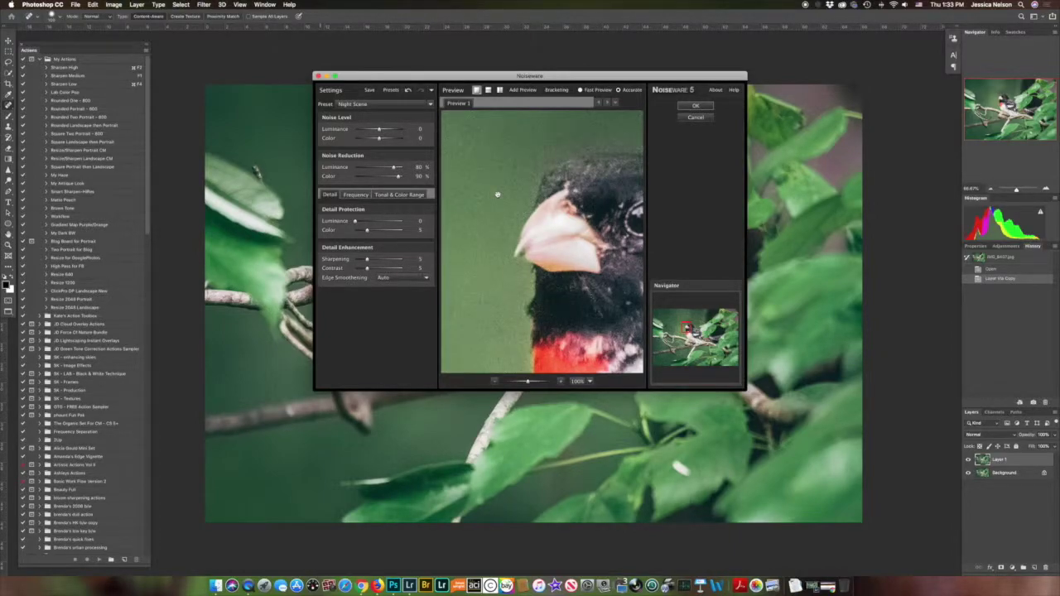
{"action": "left_click_drag", "start_coordinate": [497, 195], "coordinate": [497, 194]}
Step: Choose the Full (stronger color noise) preset in Noiseware, check it on the bird's head, and apply the filter to the duplicated layer
{"action": "left_click", "coordinate": [429, 105]}
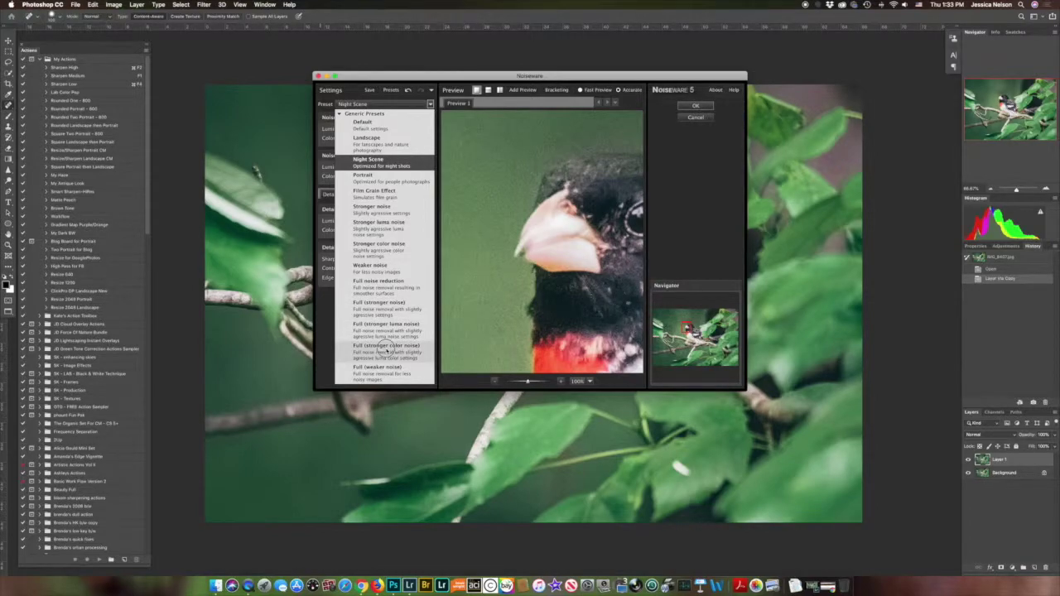
{"action": "left_click", "coordinate": [386, 348]}
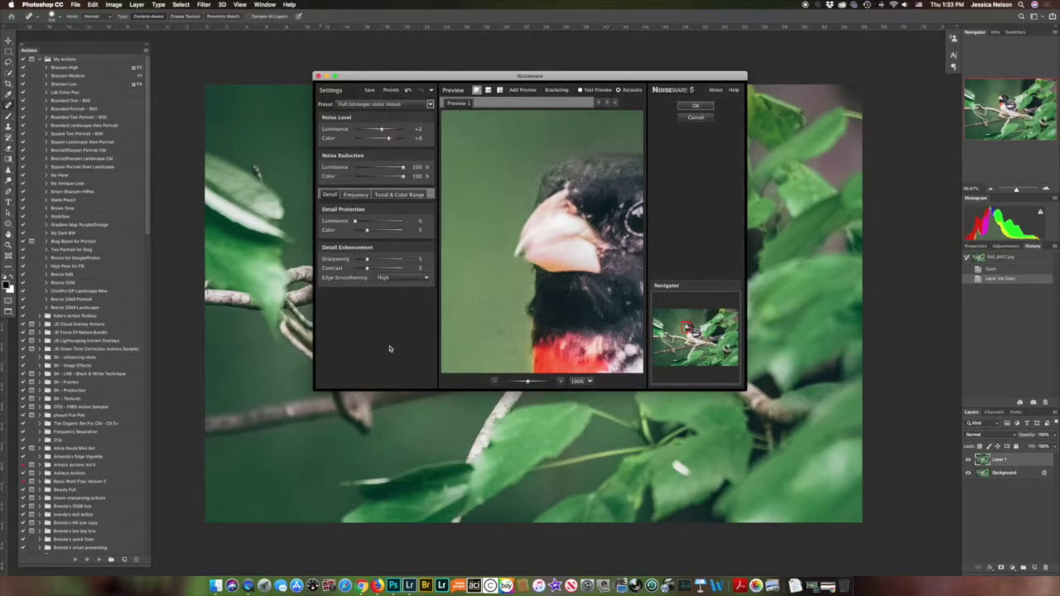
{"action": "left_click", "coordinate": [479, 289]}
{"action": "scroll", "coordinate": [487, 289], "scroll_direction": "up", "scroll_amount": 3}
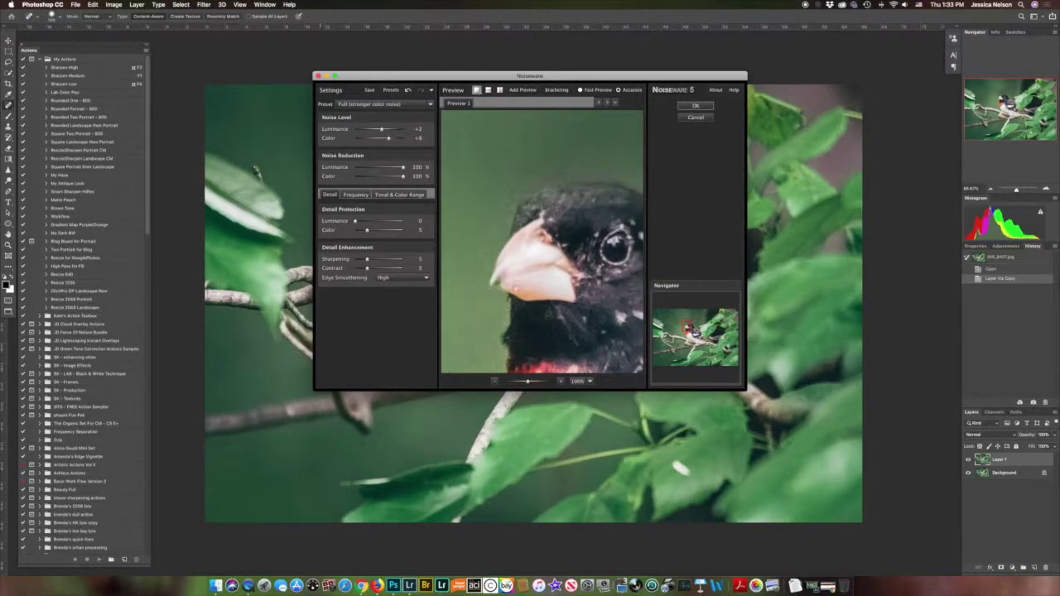
{"action": "scroll", "coordinate": [491, 284], "scroll_direction": "down", "scroll_amount": 2}
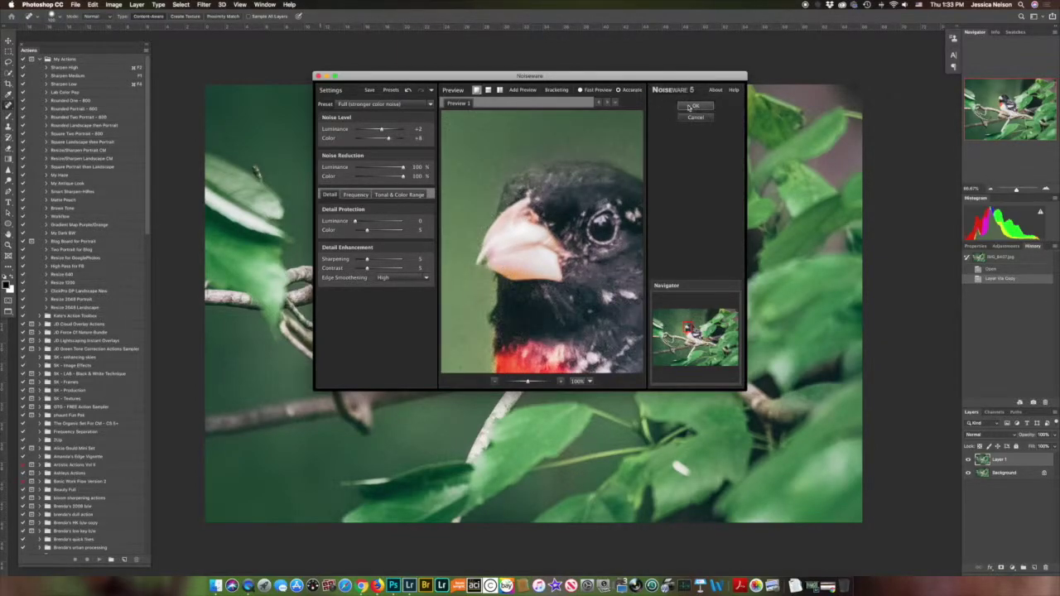
{"action": "left_click", "coordinate": [694, 106]}
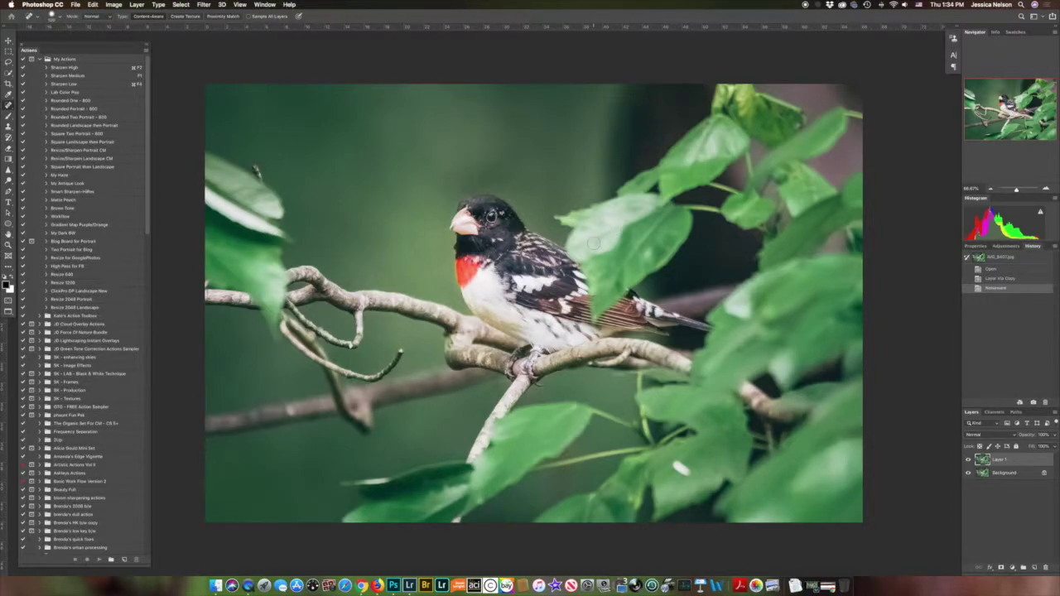
{"action": "key", "text": "super+plus"}
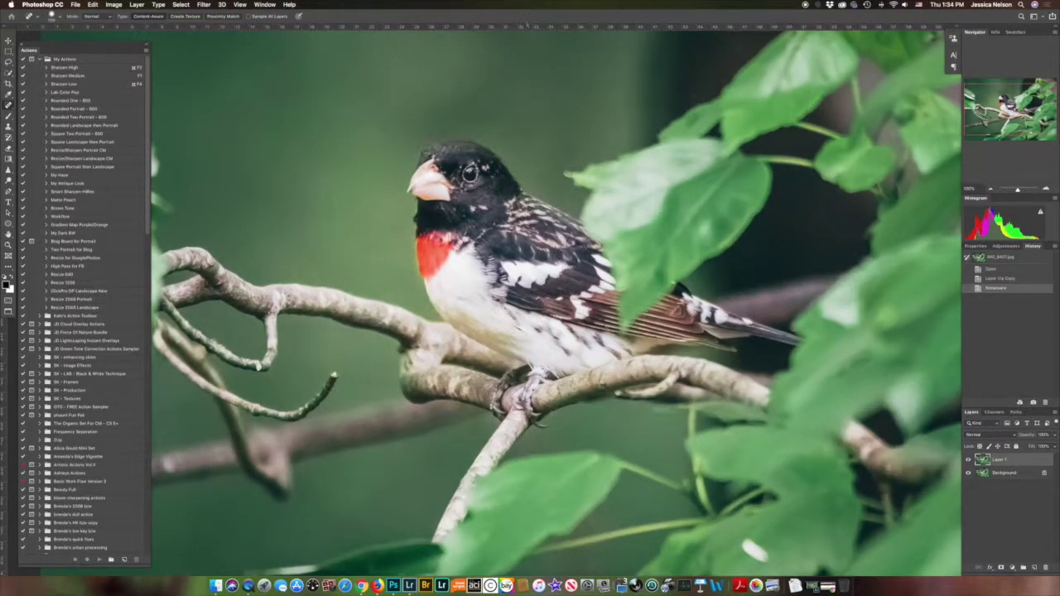
{"action": "left_click", "coordinate": [585, 245]}
{"action": "key", "text": "v"}
{"action": "mouse_move", "coordinate": [472, 178]}
{"action": "left_mouse_down"}
{"action": "mouse_move", "coordinate": [597, 242]}
{"action": "mouse_move", "coordinate": [615, 237]}
{"action": "left_mouse_up"}
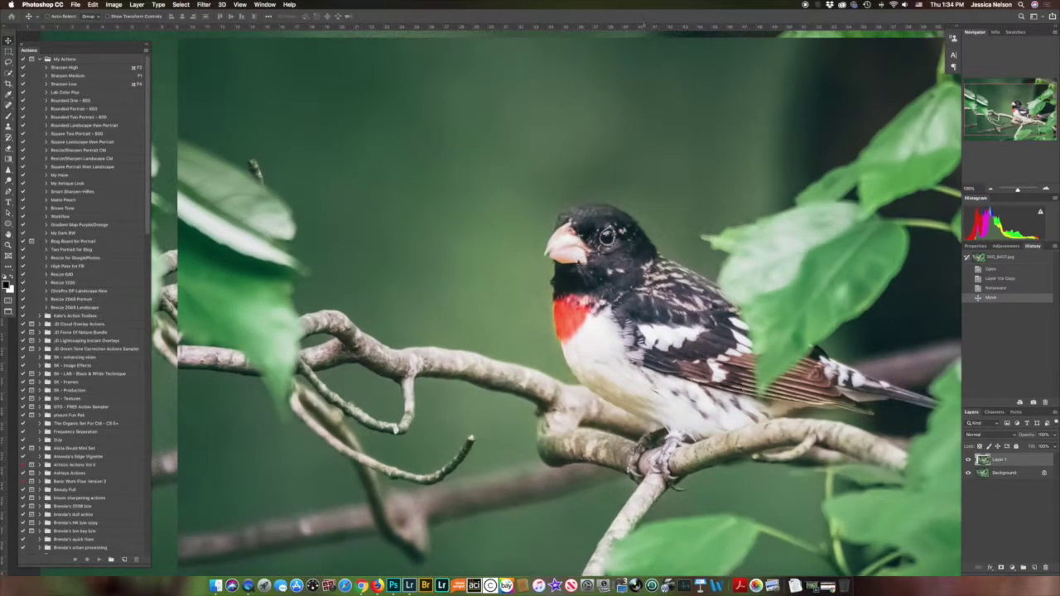
{"action": "key", "text": "super+minus"}
{"action": "key", "text": "super+minus"}
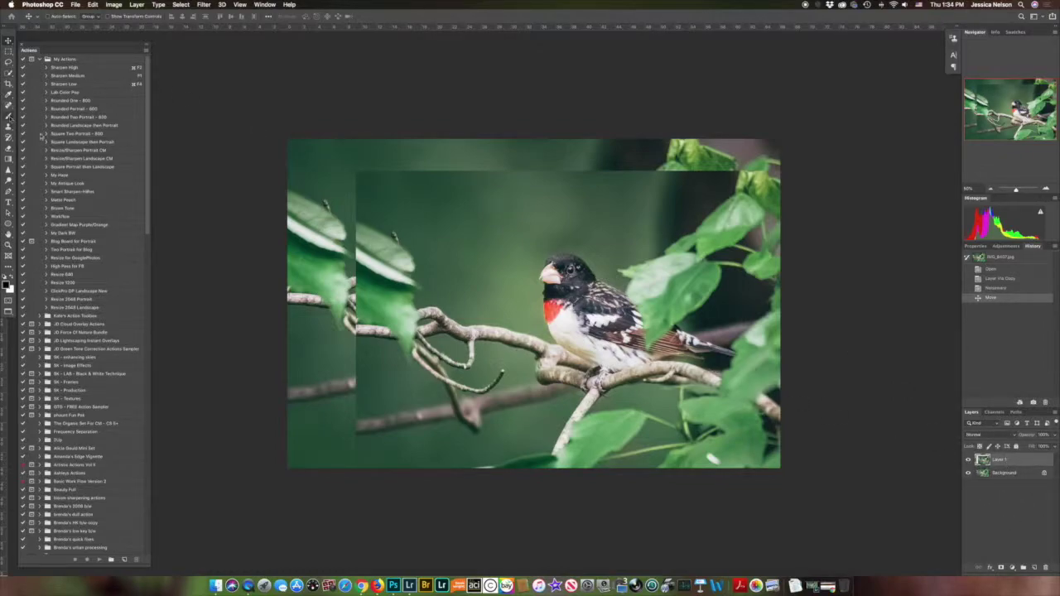
{"action": "left_click", "coordinate": [1001, 568]}
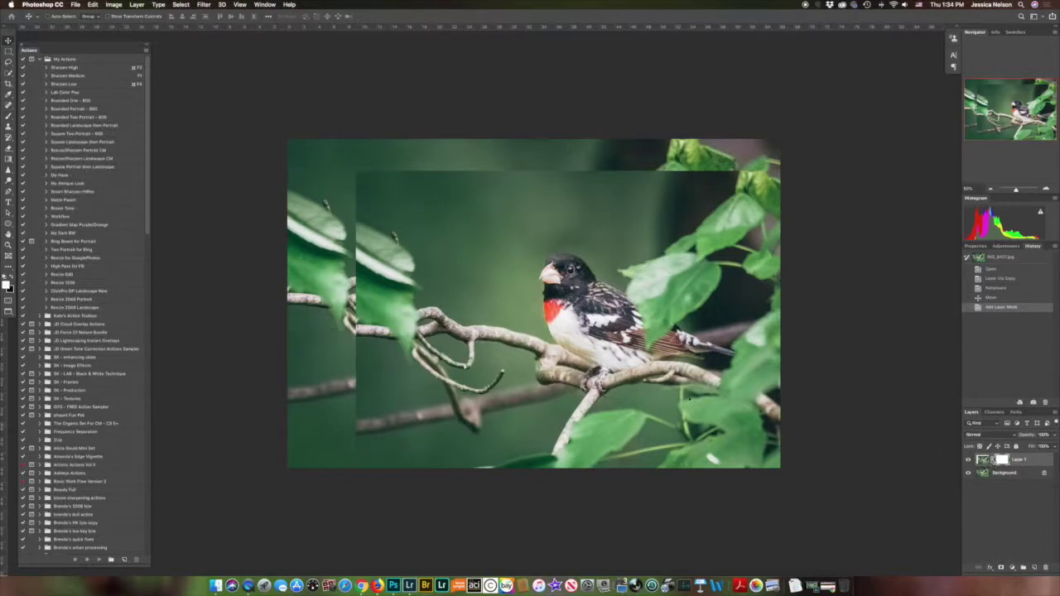
{"action": "key", "text": "super+z"}
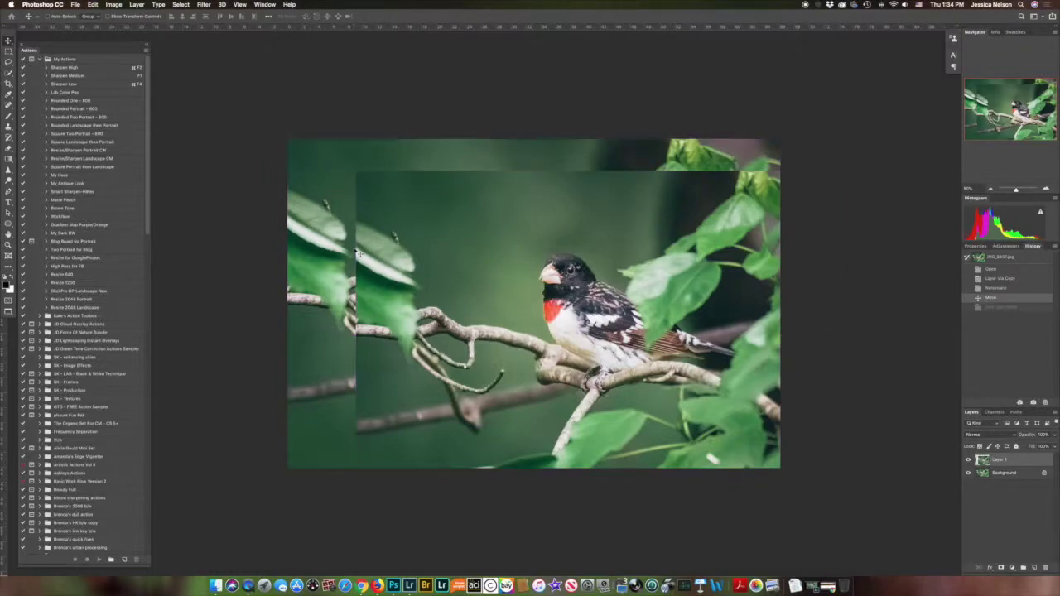
{"action": "left_click_drag", "start_coordinate": [640, 300], "coordinate": [570, 261]}
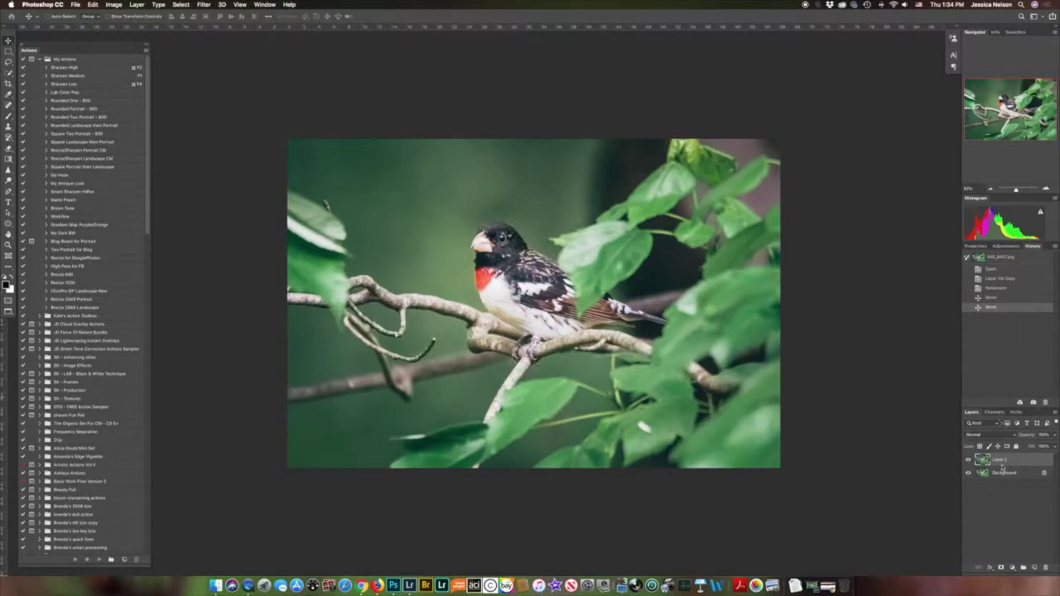
Step: Add a layer mask to the filtered layer and set up a black Brush tool with a higher opacity
{"action": "left_click", "coordinate": [1011, 567]}
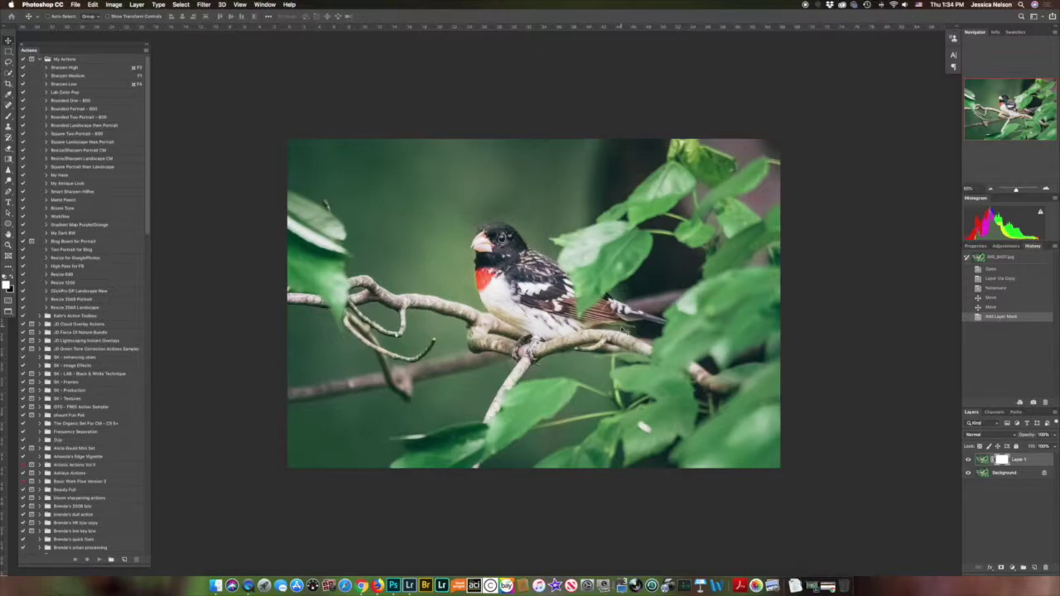
{"action": "key", "text": "super+equal"}
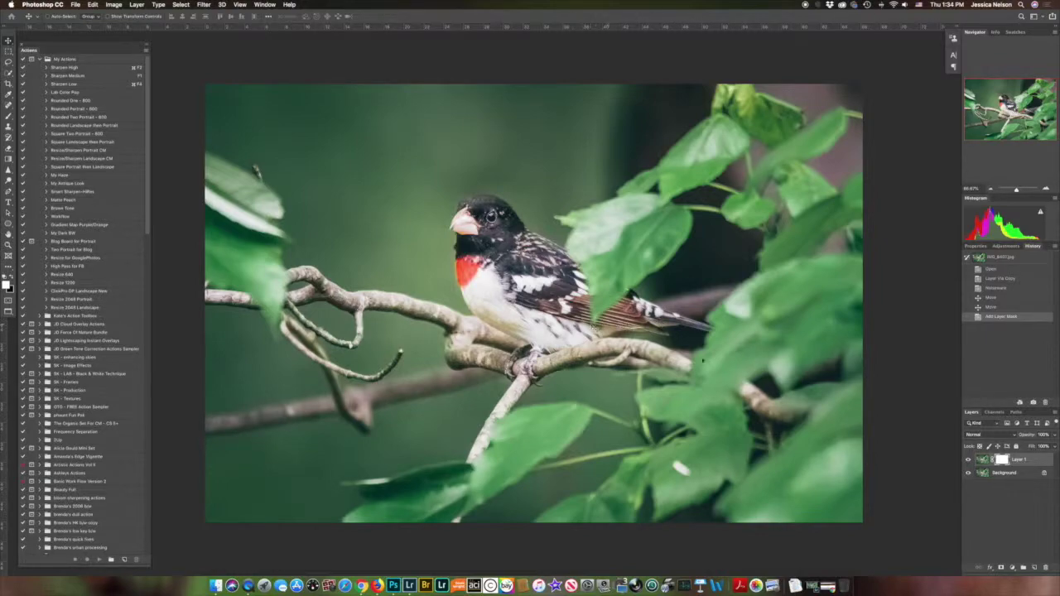
{"action": "left_click", "coordinate": [5, 278]}
{"action": "left_click", "coordinate": [8, 116]}
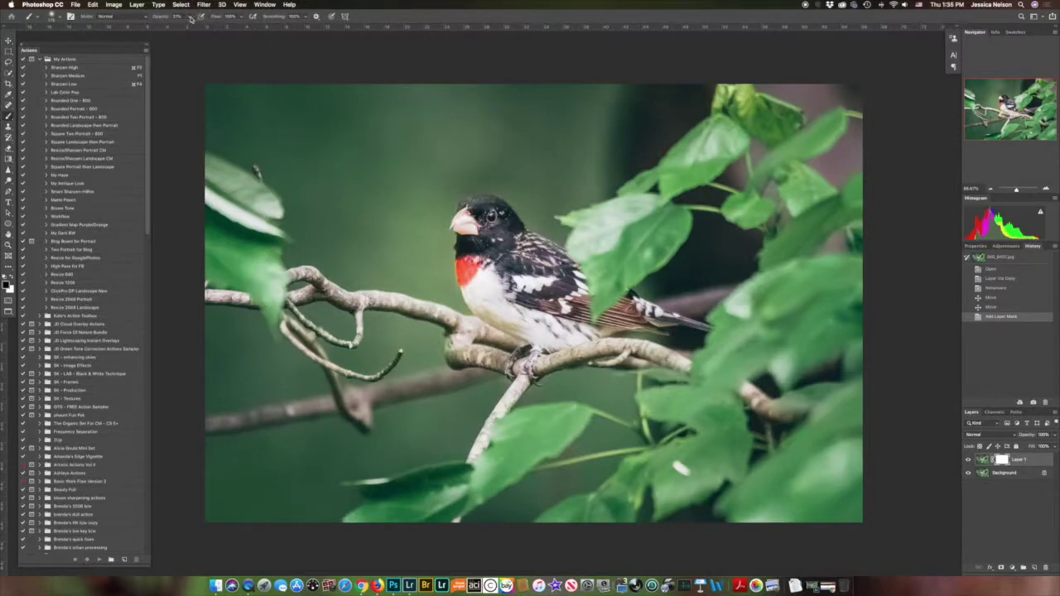
{"action": "left_click_drag", "start_coordinate": [189, 18], "coordinate": [217, 31]}
Step: Paint black on the layer mask over the bird's head, body, tail and feet, and delete the masked layer
{"action": "mouse_move", "coordinate": [501, 228]}
{"action": "left_mouse_down"}
{"action": "mouse_move", "coordinate": [470, 217]}
{"action": "mouse_move", "coordinate": [473, 204]}
{"action": "mouse_move", "coordinate": [490, 209]}
{"action": "mouse_move", "coordinate": [482, 201]}
{"action": "mouse_move", "coordinate": [473, 223]}
{"action": "mouse_move", "coordinate": [484, 216]}
{"action": "mouse_move", "coordinate": [478, 280]}
{"action": "mouse_move", "coordinate": [491, 217]}
{"action": "mouse_move", "coordinate": [503, 242]}
{"action": "mouse_move", "coordinate": [505, 224]}
{"action": "mouse_move", "coordinate": [487, 304]}
{"action": "left_mouse_up"}
{"action": "left_click", "coordinate": [515, 269]}
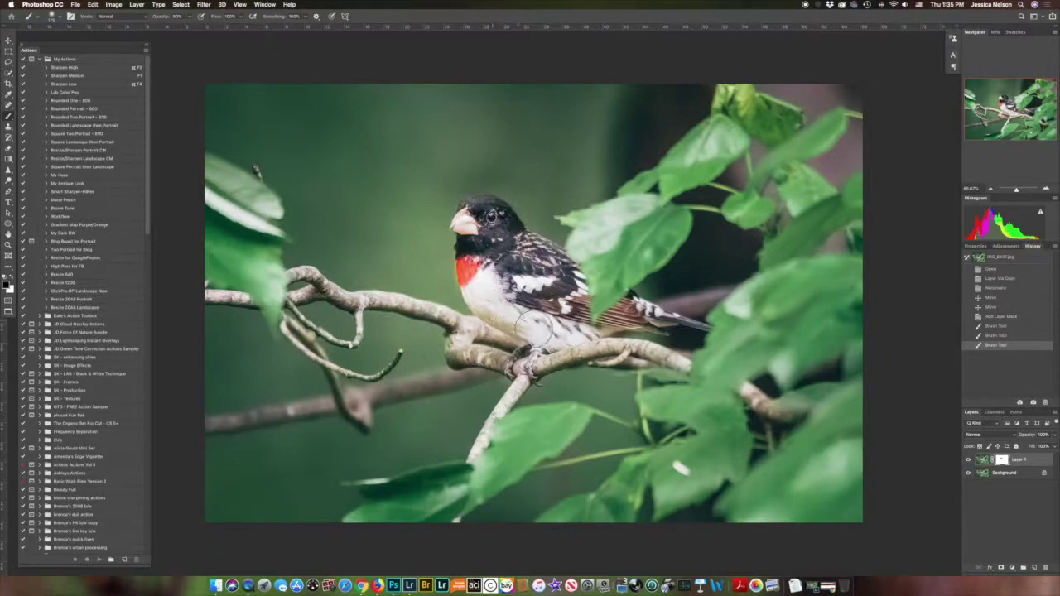
{"action": "mouse_move", "coordinate": [526, 280]}
{"action": "left_mouse_down"}
{"action": "mouse_move", "coordinate": [568, 310]}
{"action": "mouse_move", "coordinate": [525, 377]}
{"action": "mouse_move", "coordinate": [570, 294]}
{"action": "mouse_move", "coordinate": [570, 314]}
{"action": "left_mouse_up"}
{"action": "mouse_move", "coordinate": [644, 311]}
{"action": "left_mouse_down"}
{"action": "mouse_move", "coordinate": [592, 338]}
{"action": "mouse_move", "coordinate": [563, 333]}
{"action": "left_mouse_up"}
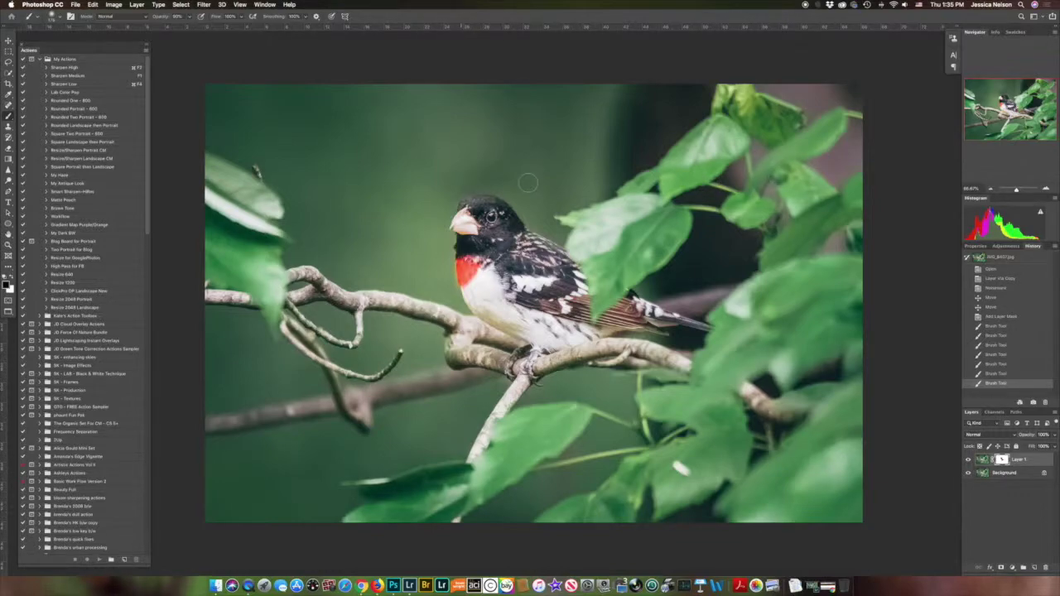
{"action": "mouse_move", "coordinate": [472, 236]}
{"action": "left_mouse_down"}
{"action": "mouse_move", "coordinate": [470, 248]}
{"action": "mouse_move", "coordinate": [496, 224]}
{"action": "mouse_move", "coordinate": [530, 265]}
{"action": "mouse_move", "coordinate": [532, 298]}
{"action": "left_mouse_up"}
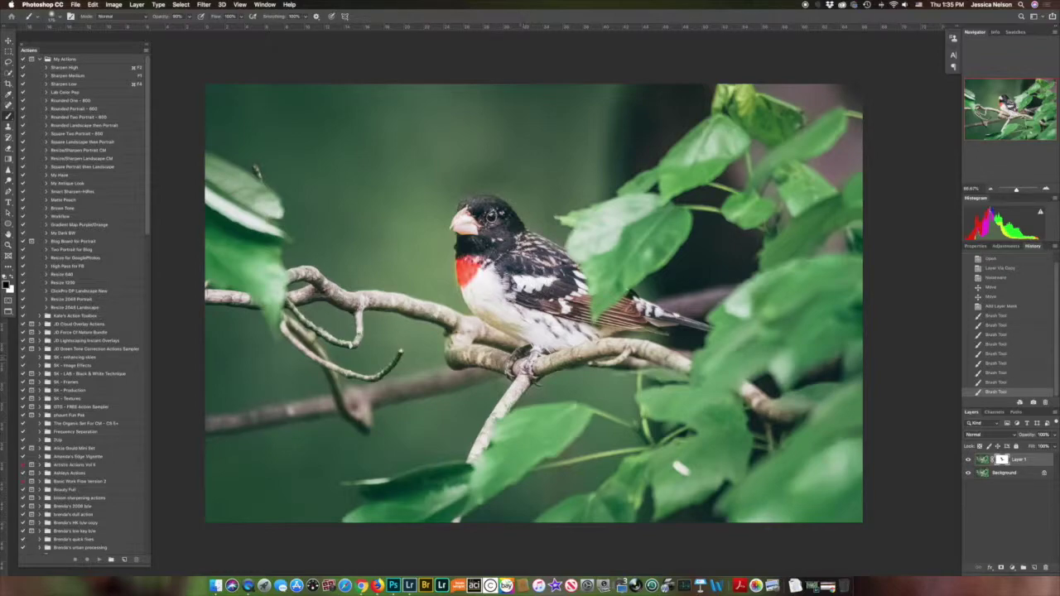
{"action": "mouse_move", "coordinate": [538, 364]}
{"action": "left_mouse_down"}
{"action": "mouse_move", "coordinate": [586, 344]}
{"action": "mouse_move", "coordinate": [540, 363]}
{"action": "left_mouse_up"}
{"action": "mouse_move", "coordinate": [530, 365]}
{"action": "left_mouse_down"}
{"action": "mouse_move", "coordinate": [504, 371]}
{"action": "mouse_move", "coordinate": [463, 344]}
{"action": "left_mouse_up"}
{"action": "left_click_drag", "start_coordinate": [537, 354], "coordinate": [533, 364]}
{"action": "left_click", "coordinate": [586, 346]}
{"action": "left_click", "coordinate": [1045, 564]}
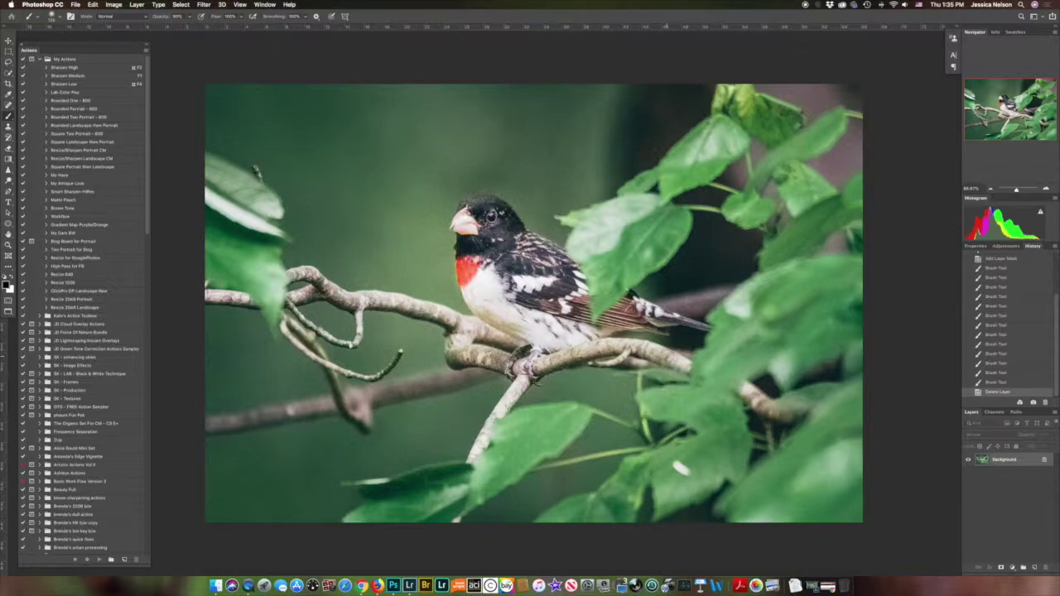
{"action": "left_click", "coordinate": [204, 5]}
{"action": "mouse_move", "coordinate": [273, 190]}
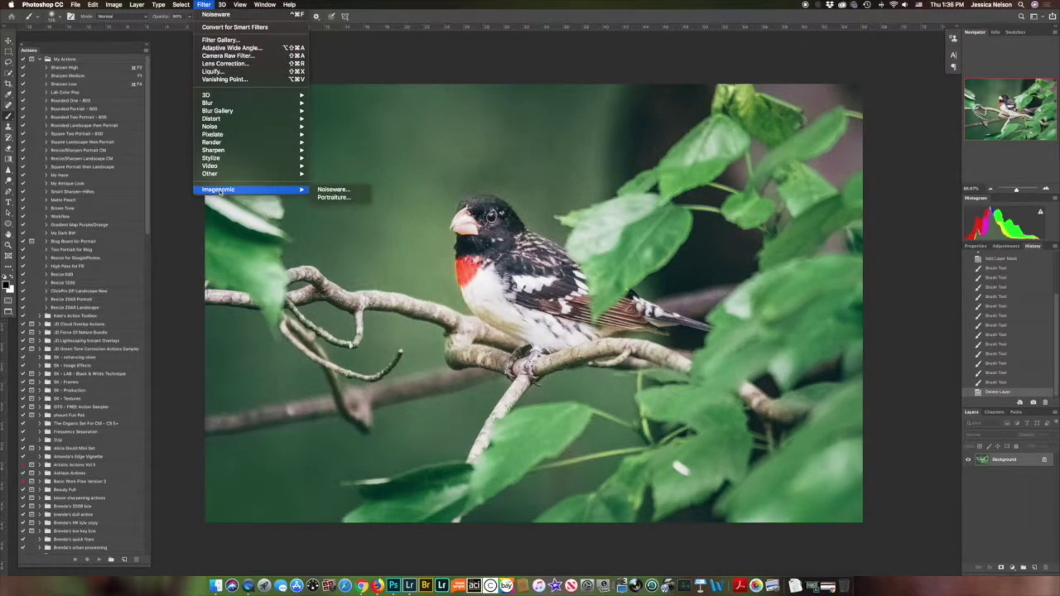
{"action": "left_click", "coordinate": [334, 189]}
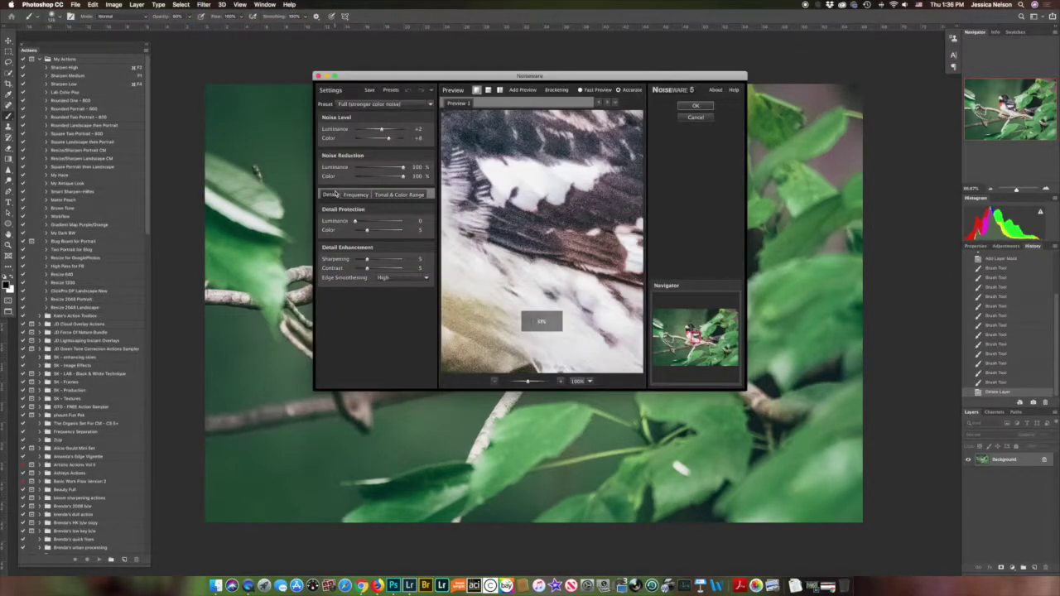
{"action": "left_click_drag", "start_coordinate": [473, 142], "coordinate": [531, 217]}
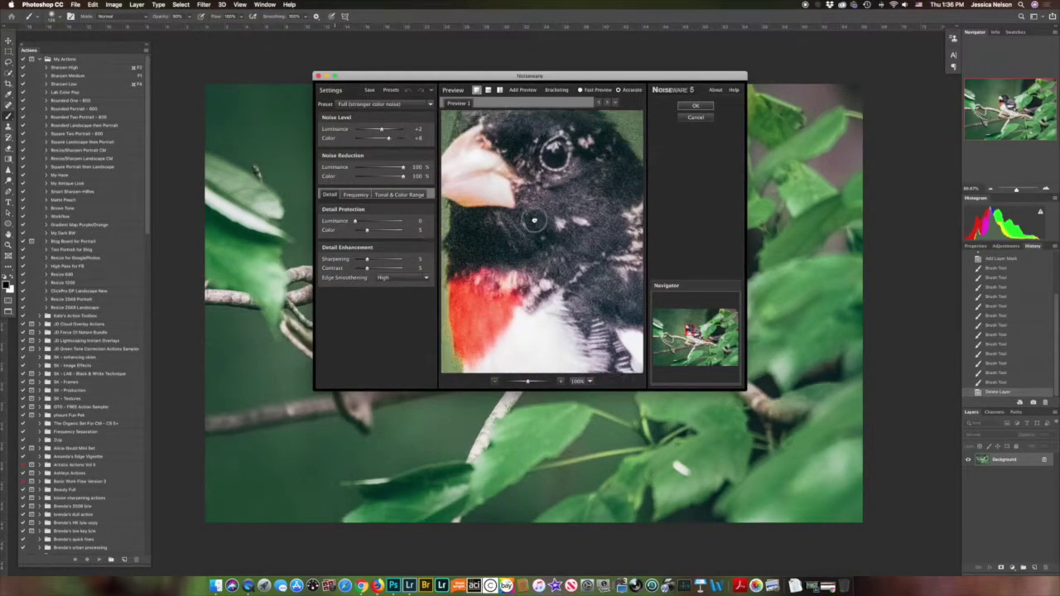
{"action": "left_click", "coordinate": [694, 107]}
Step: Duplicate the Background layer and apply Noiseware to the copy with the Full (stronger color noise) preset
{"action": "key", "text": "super+j"}
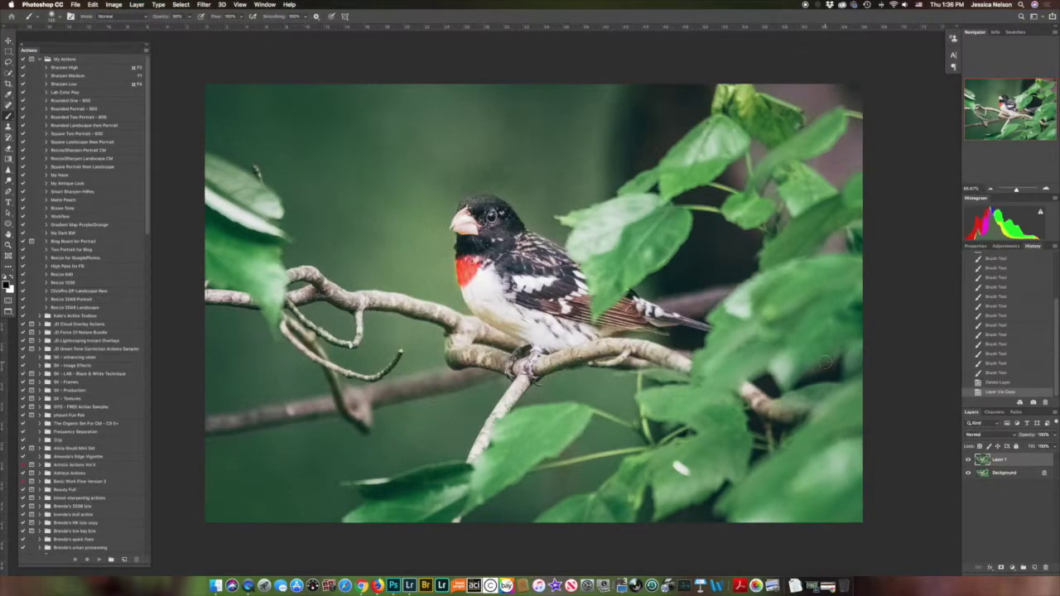
{"action": "left_click", "coordinate": [207, 5]}
{"action": "mouse_move", "coordinate": [273, 189]}
{"action": "left_click", "coordinate": [329, 198]}
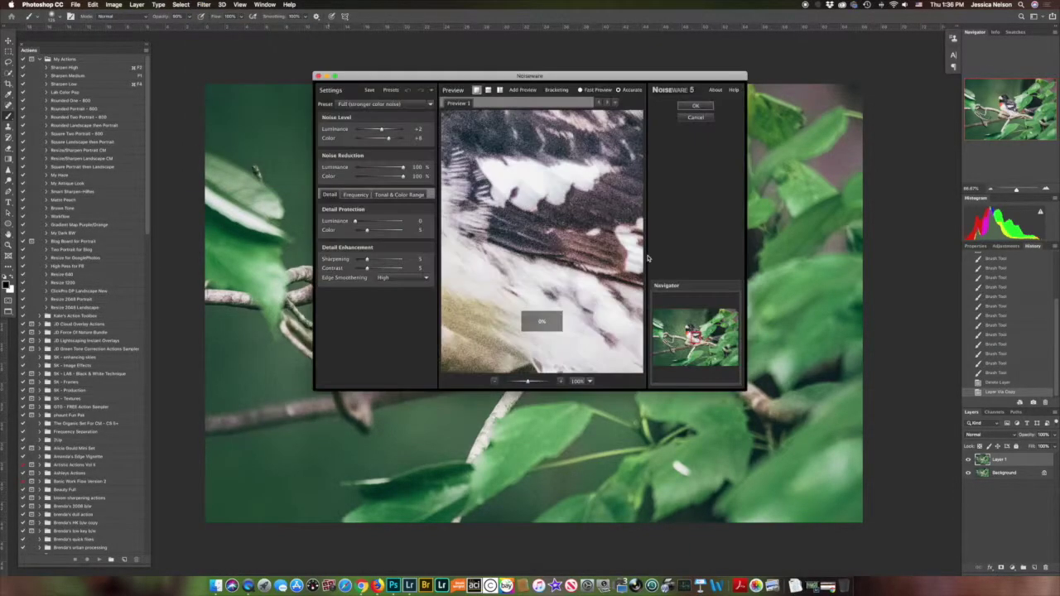
{"action": "key", "text": "Return"}
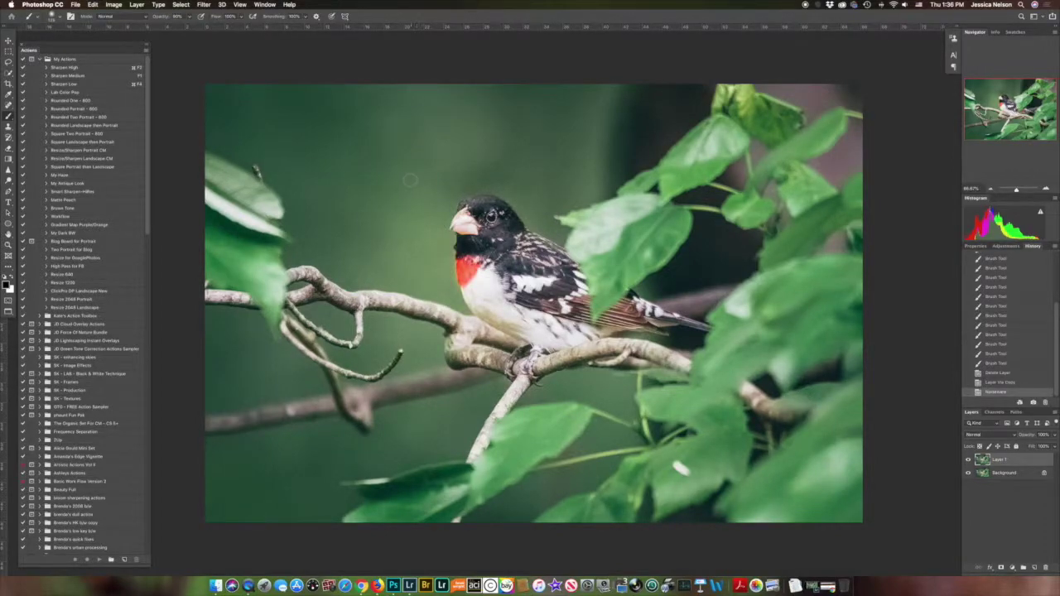
Step: Add a layer mask to the filtered layer and invert it to black
{"action": "left_click", "coordinate": [1002, 568]}
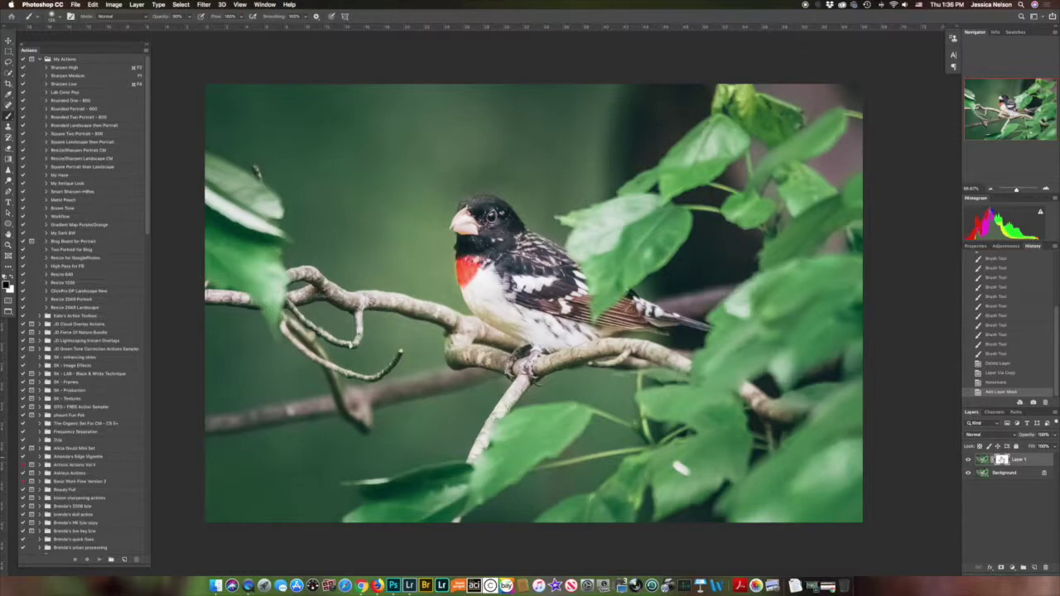
{"action": "key", "text": "super+i"}
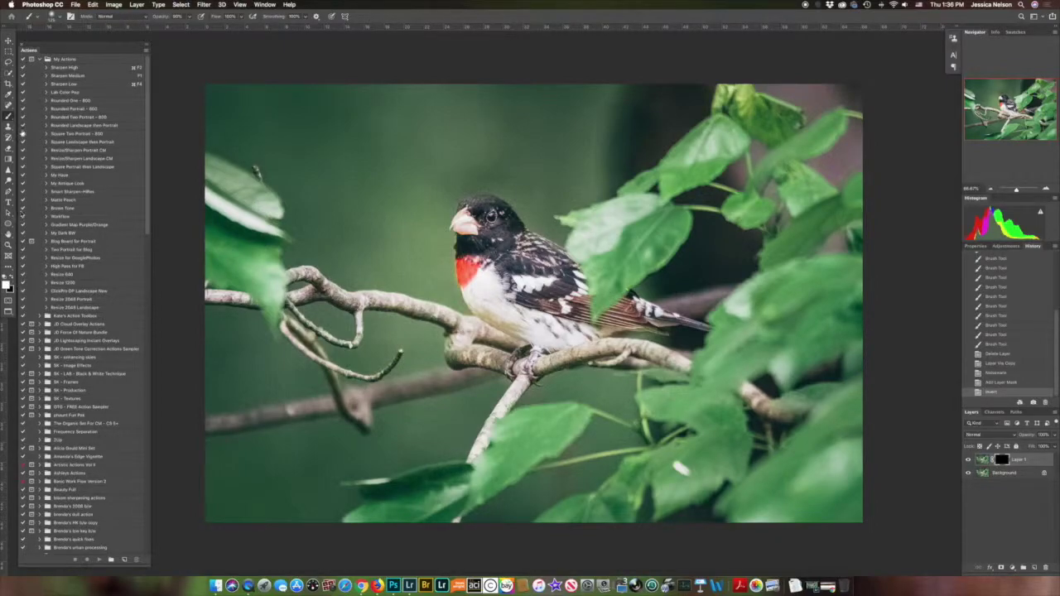
Step: Paint white on the mask over the background and leaves around the bird with a much larger brush
{"action": "key", "text": "bracketright"}
{"action": "key", "text": "bracketright"}
{"action": "key", "text": "bracketright"}
{"action": "key", "text": "bracketright"}
{"action": "key", "text": "bracketright"}
{"action": "key", "text": "bracketright"}
{"action": "key", "text": "bracketright"}
{"action": "key", "text": "bracketright"}
{"action": "mouse_move", "coordinate": [231, 173]}
{"action": "left_mouse_down"}
{"action": "mouse_move", "coordinate": [237, 130]}
{"action": "mouse_move", "coordinate": [244, 158]}
{"action": "mouse_move", "coordinate": [237, 94]}
{"action": "mouse_move", "coordinate": [222, 99]}
{"action": "left_mouse_up"}
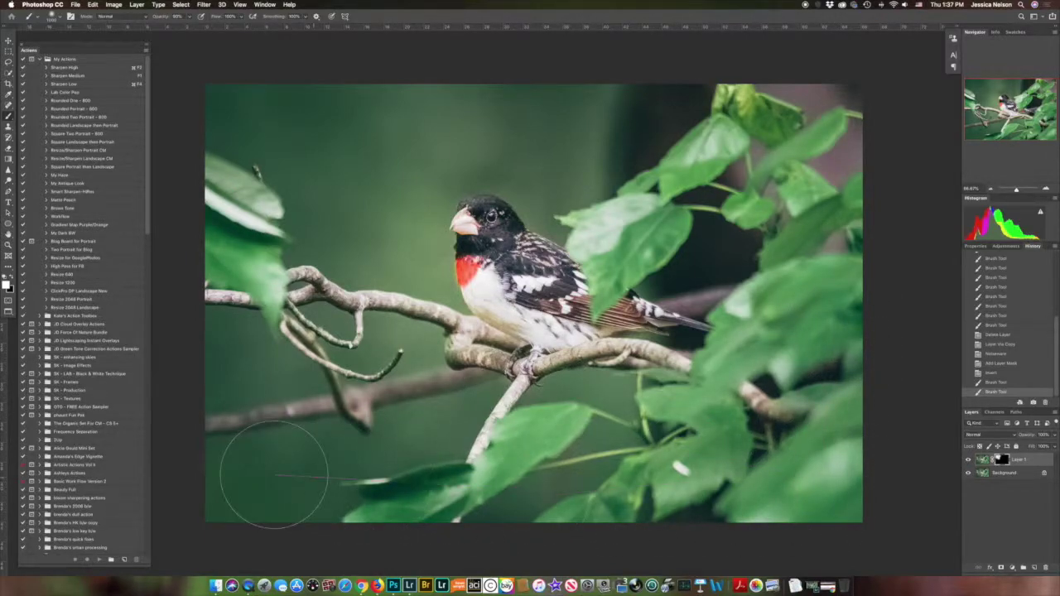
{"action": "left_click_drag", "start_coordinate": [875, 473], "coordinate": [684, 512]}
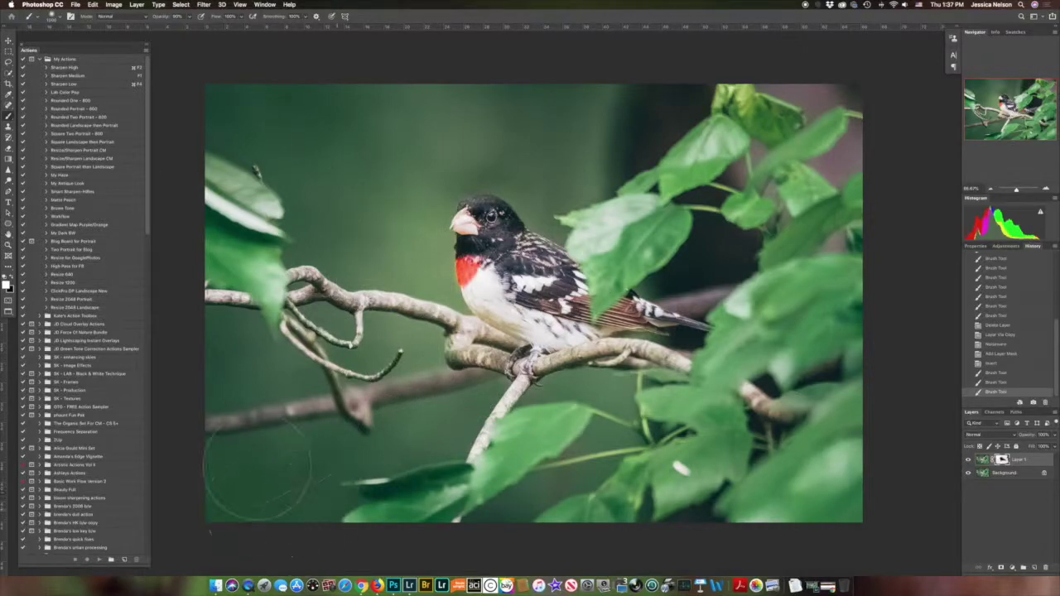
{"action": "left_click", "coordinate": [314, 439]}
Step: Paint white on the mask close around the bird with a smaller brush, and compare before and after by toggling the filtered layer's visibility
{"action": "key", "text": "bracketleft"}
{"action": "key", "text": "bracketleft"}
{"action": "key", "text": "bracketleft"}
{"action": "key", "text": "bracketleft"}
{"action": "key", "text": "bracketleft"}
{"action": "key", "text": "0"}
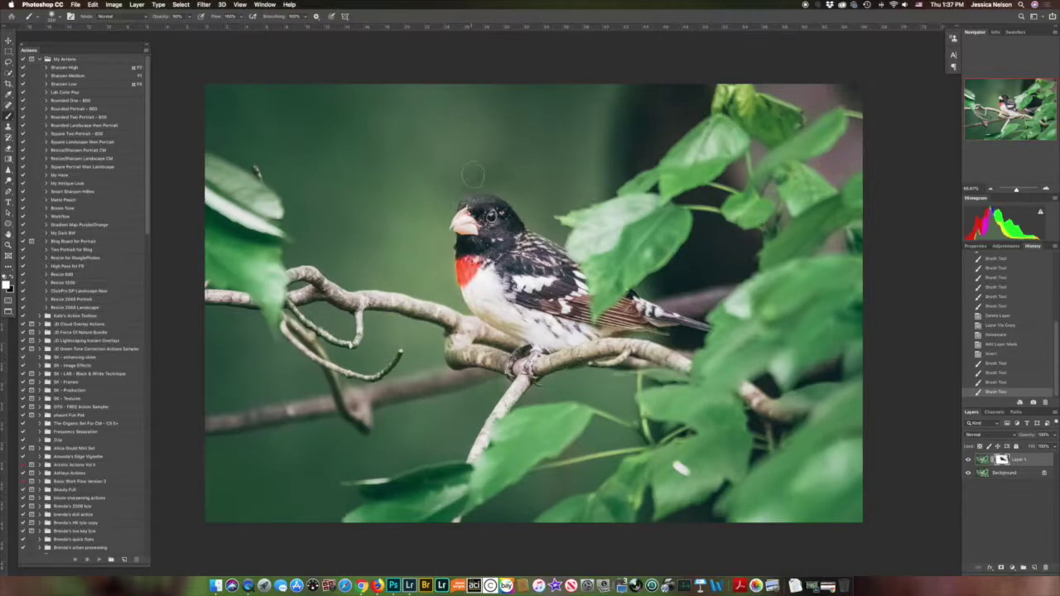
{"action": "left_click_drag", "start_coordinate": [530, 184], "coordinate": [533, 189]}
{"action": "left_click_drag", "start_coordinate": [675, 325], "coordinate": [679, 328]}
{"action": "left_click", "coordinate": [969, 461]}
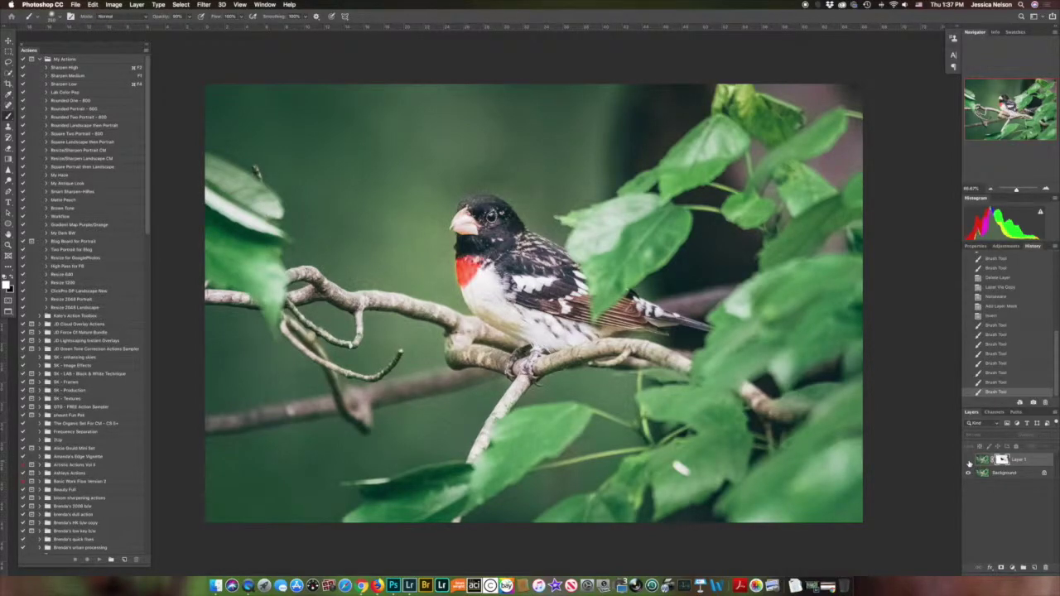
{"action": "left_click", "coordinate": [969, 460]}
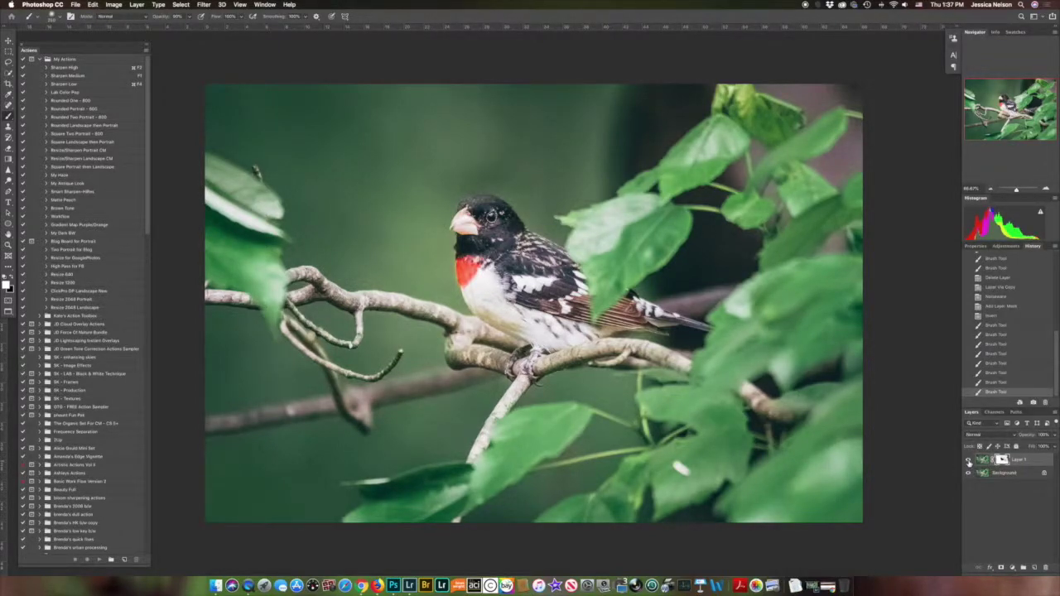